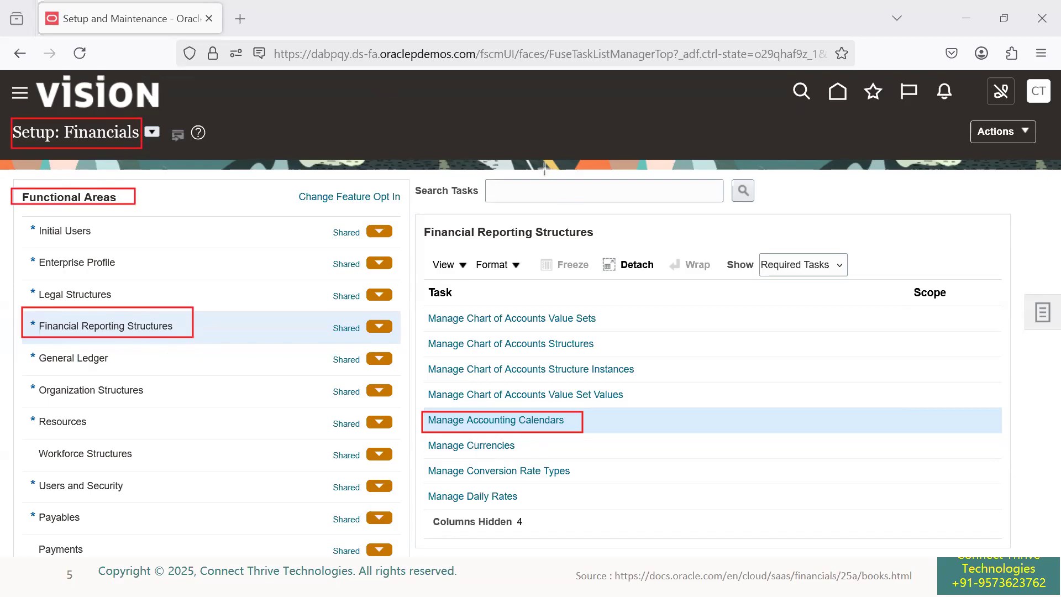
{"action": "left_click", "coordinate": [518, 190]}
{"action": "mouse_move", "coordinate": [87, 129]}
{"action": "left_mouse_down"}
{"action": "mouse_move", "coordinate": [355, 409]}
{"action": "mouse_move", "coordinate": [463, 406]}
{"action": "left_mouse_up"}
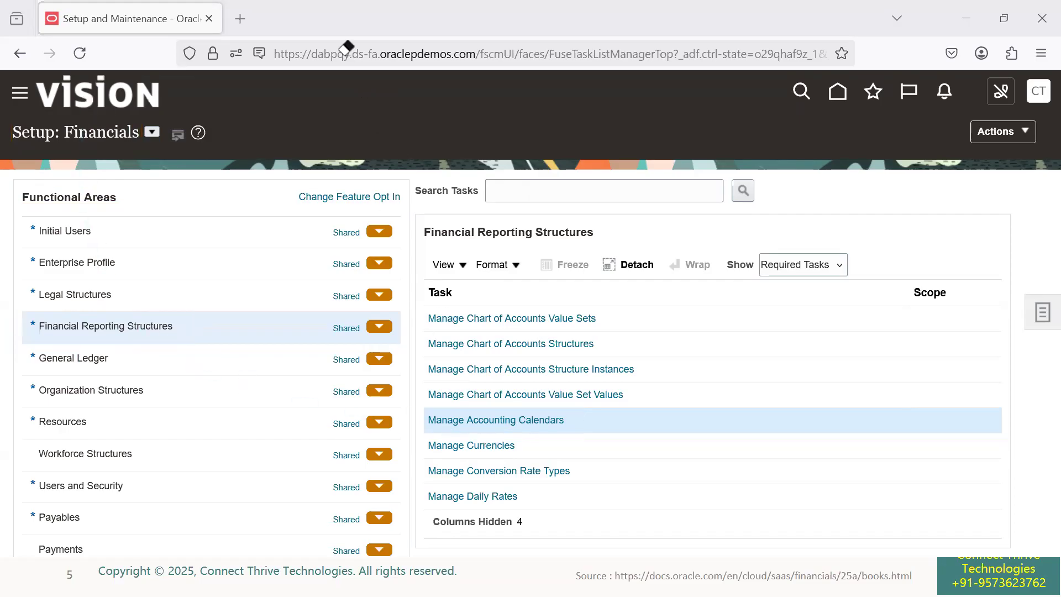
From the Manage Accounting Calendars task, start a new accounting calendar and name it JOHN_DEERE-CAL.
{"action": "left_click", "coordinate": [506, 421]}
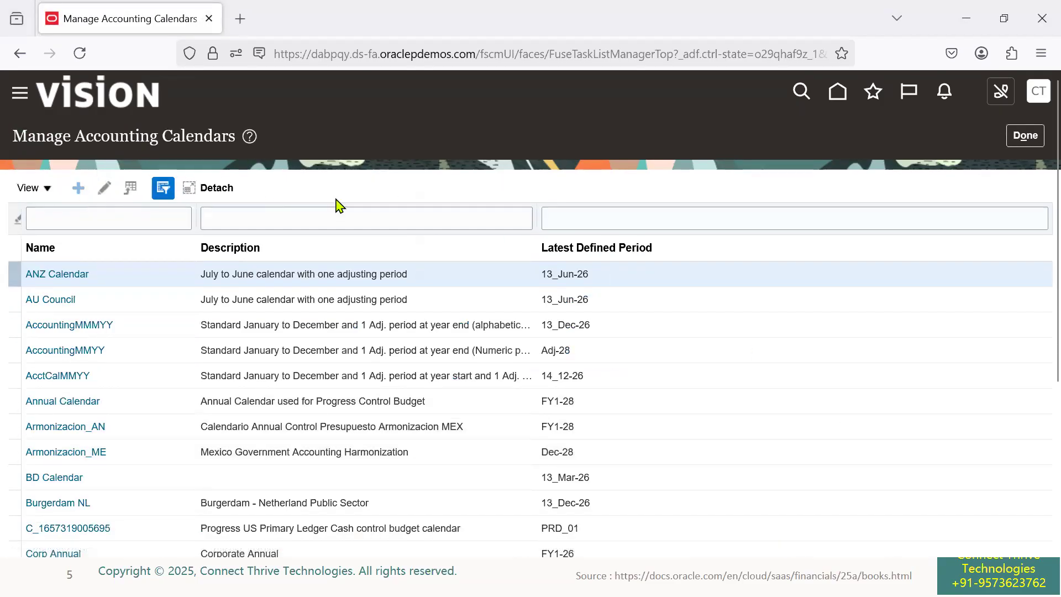
{"action": "left_click", "coordinate": [304, 215]}
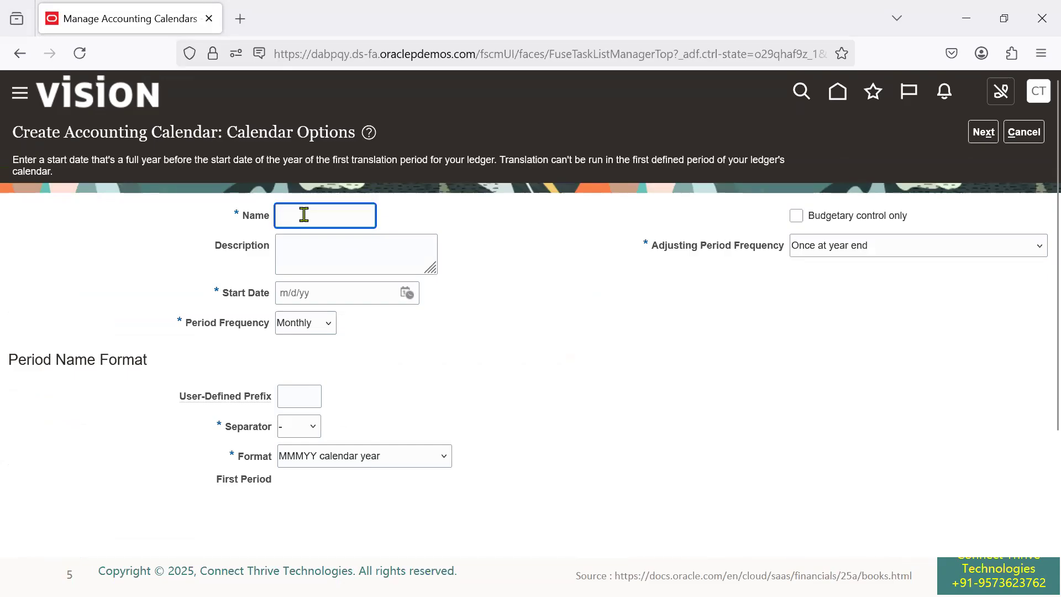
{"action": "type", "text": "JO"}
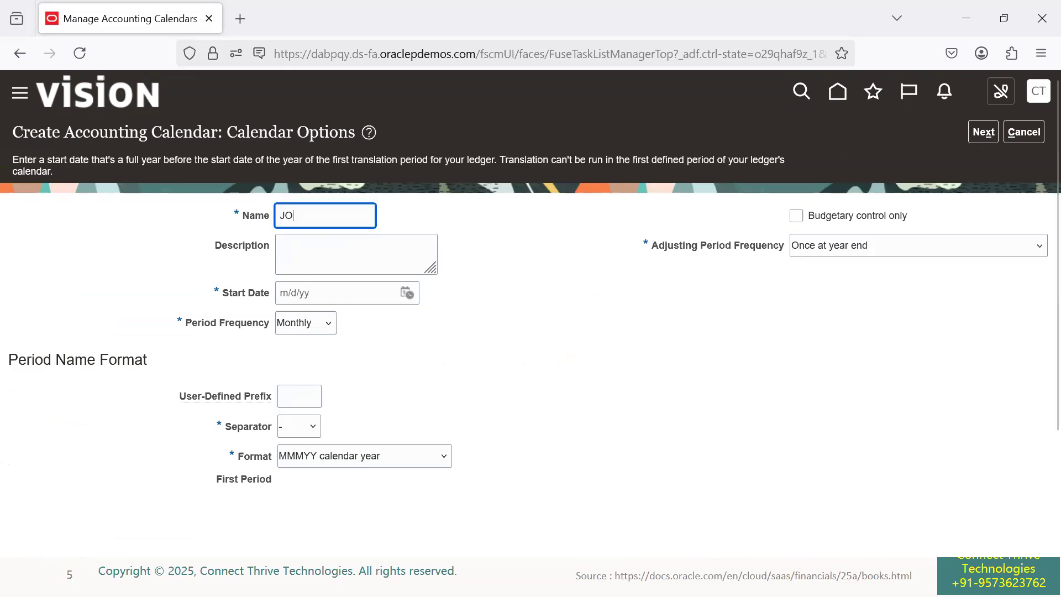
{"action": "type", "text": "HN_DEERE"}
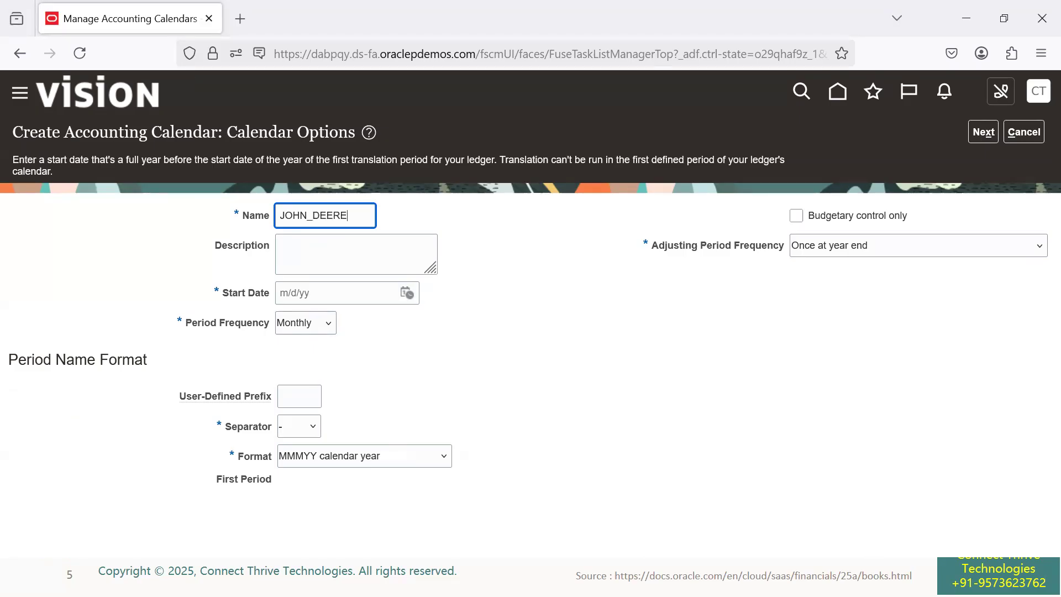
{"action": "type", "text": "-CAL"}
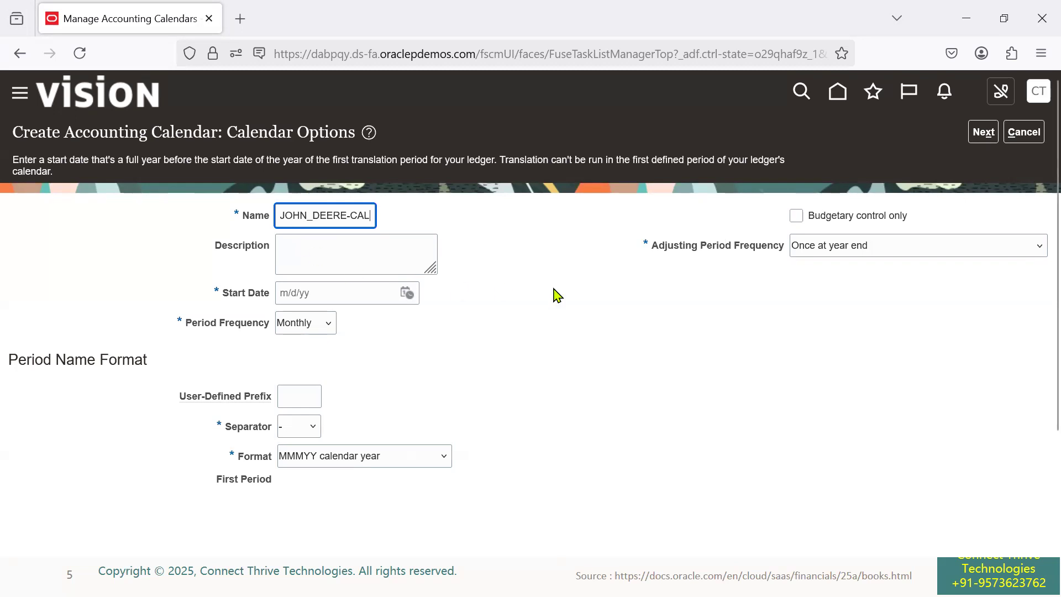
Copy the new calendar's name, JOHN_DEERE-CAL, into its description.
{"action": "key", "text": "ctrl+a"}
{"action": "key", "text": "ctrl+c"}
{"action": "left_click", "coordinate": [354, 246]}
{"action": "key", "text": "ctrl+v"}
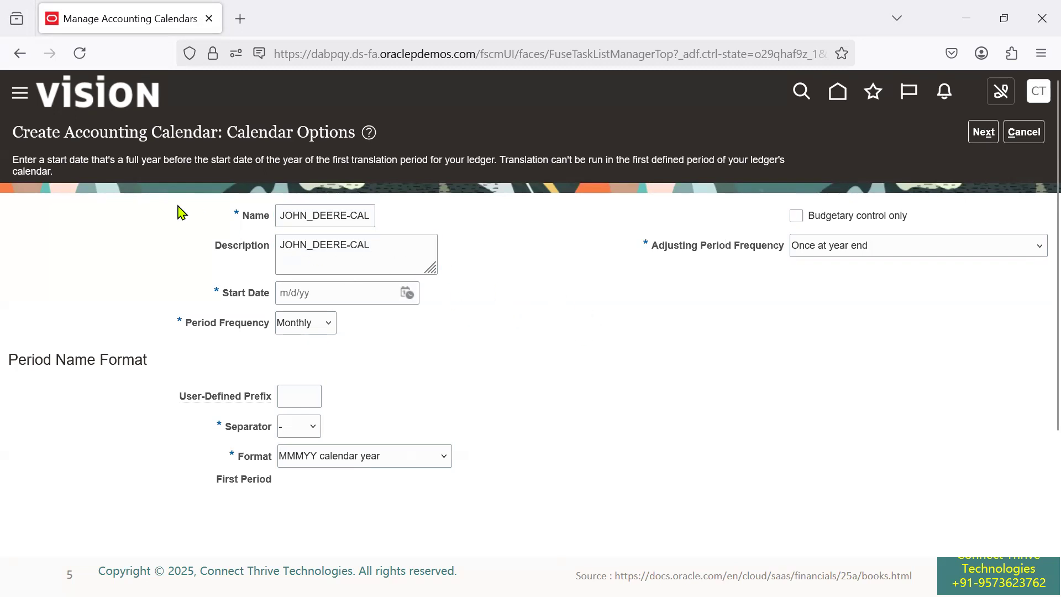
Set the calendar's start date to 3/16/25 and continue to the period details.
{"action": "left_click", "coordinate": [416, 294]}
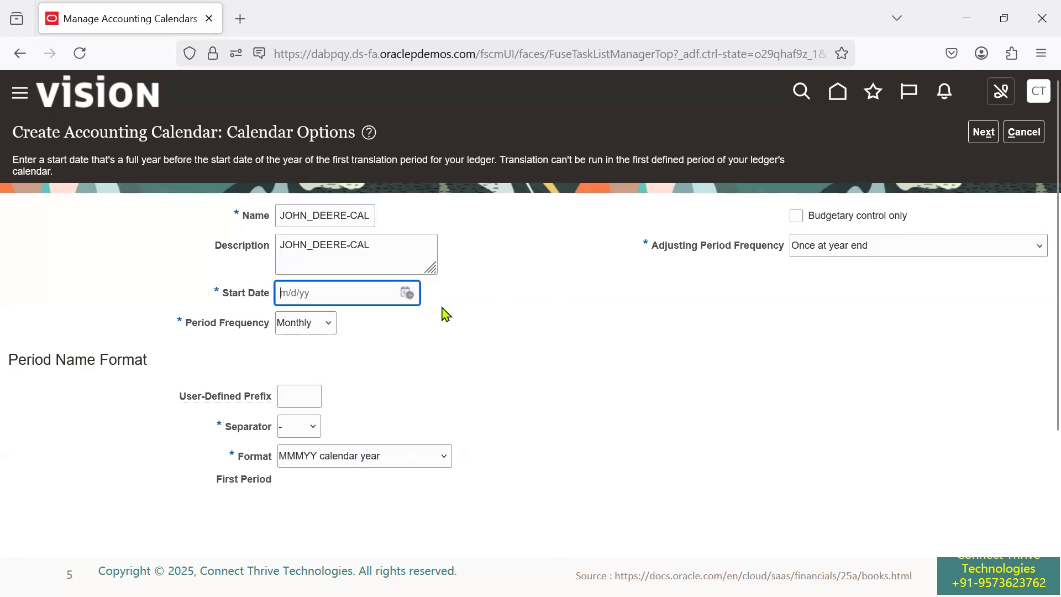
{"action": "left_click", "coordinate": [407, 293]}
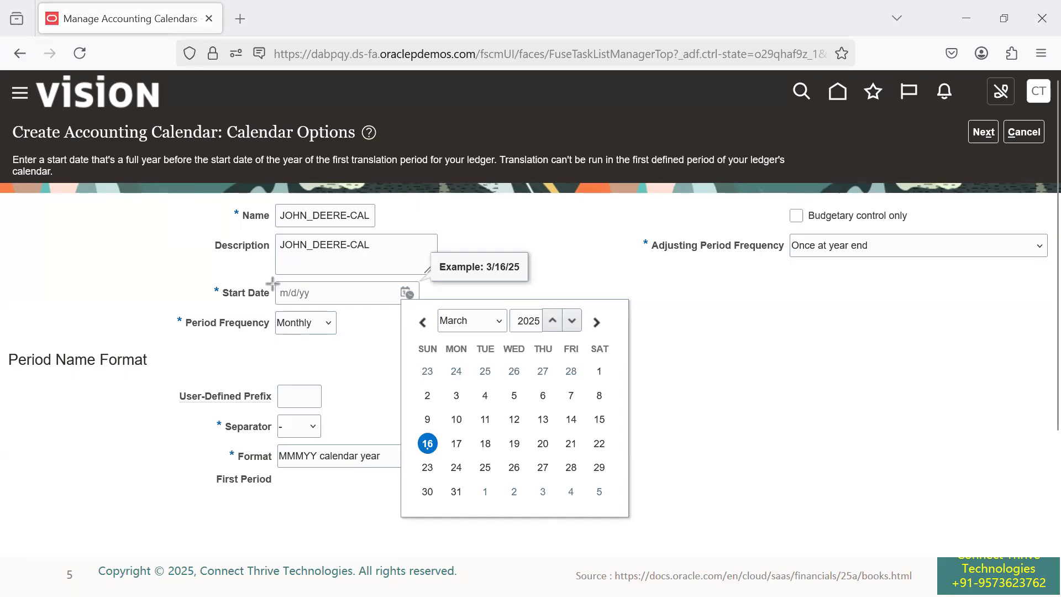
{"action": "left_click_drag", "start_coordinate": [275, 280], "coordinate": [414, 308]}
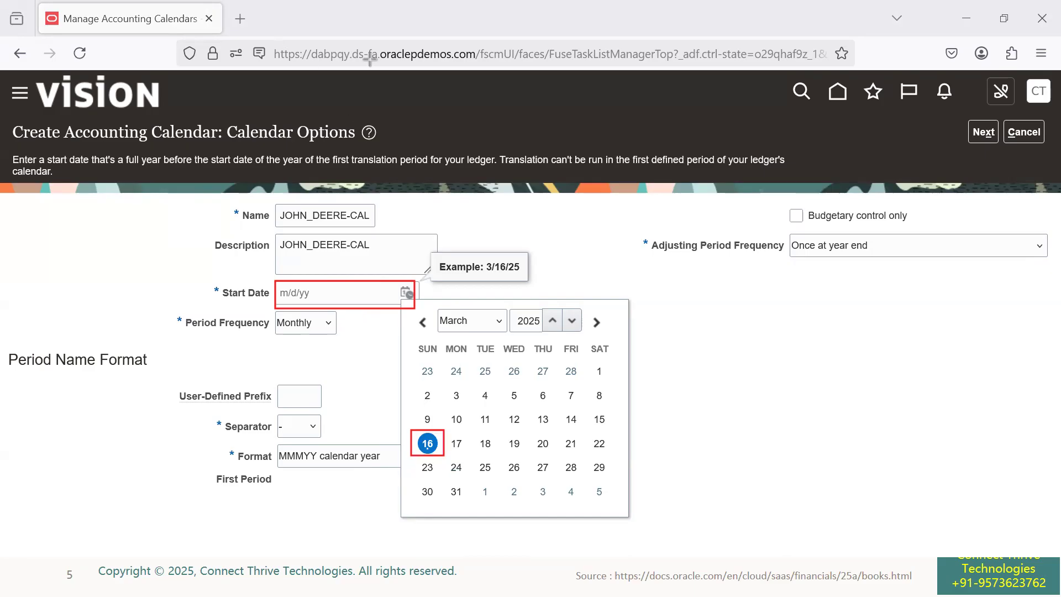
{"action": "left_click", "coordinate": [427, 444]}
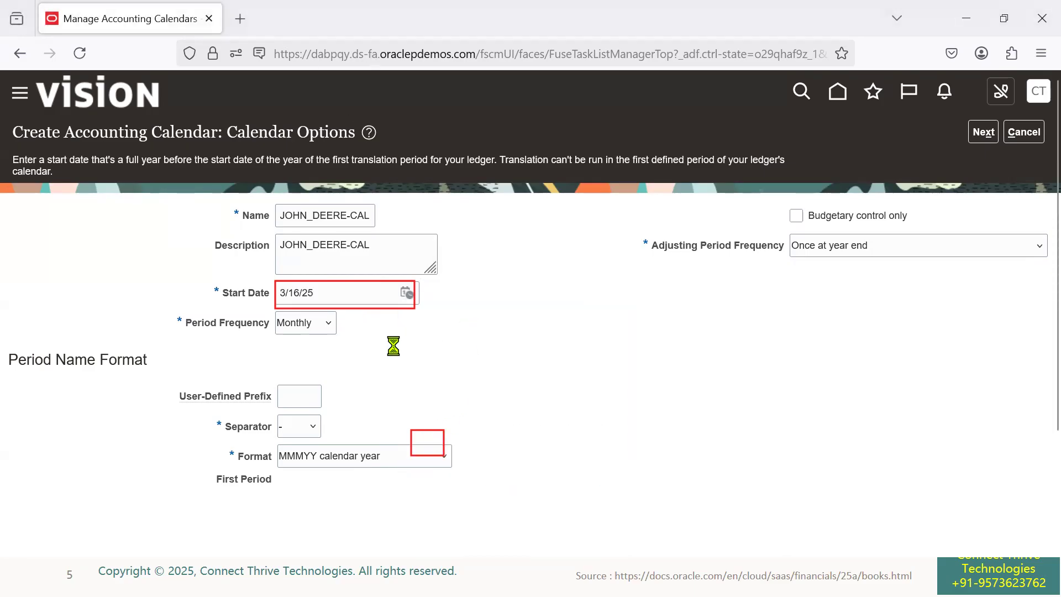
{"action": "left_click_drag", "start_coordinate": [316, 293], "coordinate": [285, 294]}
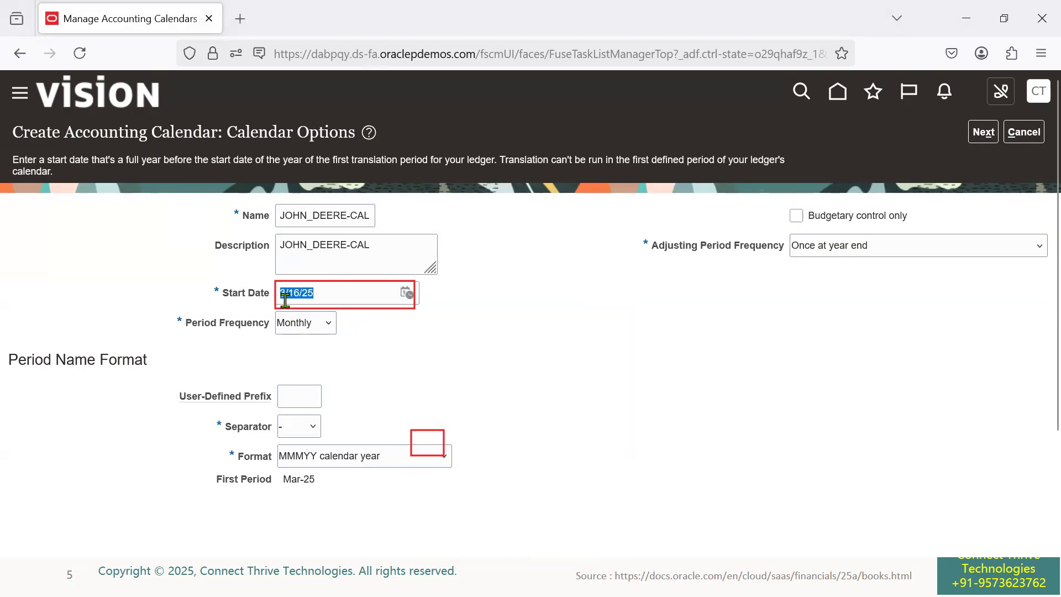
{"action": "left_click", "coordinate": [432, 46]}
{"action": "left_click", "coordinate": [442, 455]}
{"action": "left_click", "coordinate": [393, 281]}
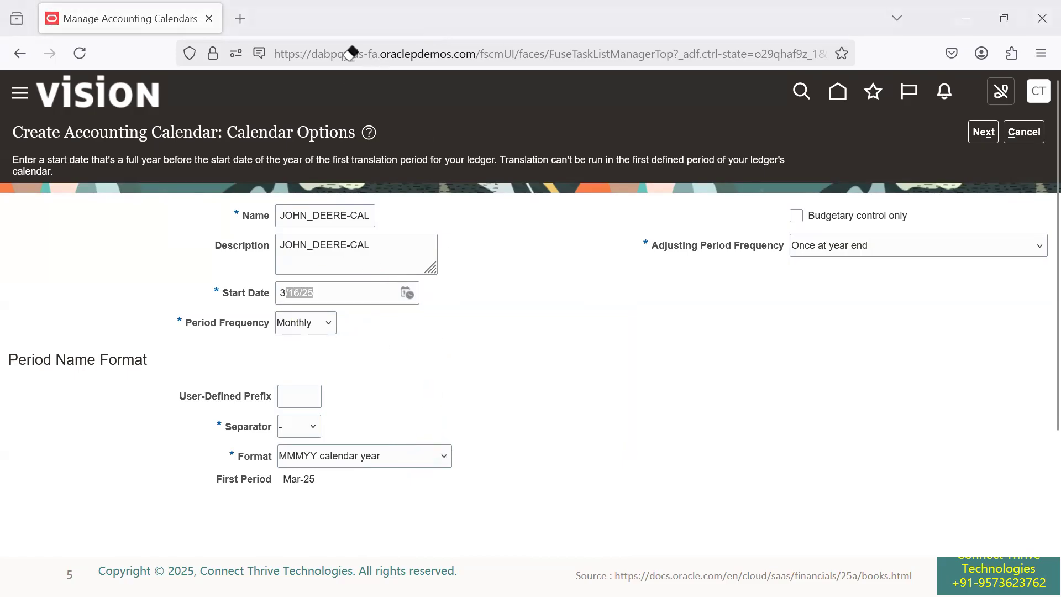
{"action": "left_click", "coordinate": [382, 295]}
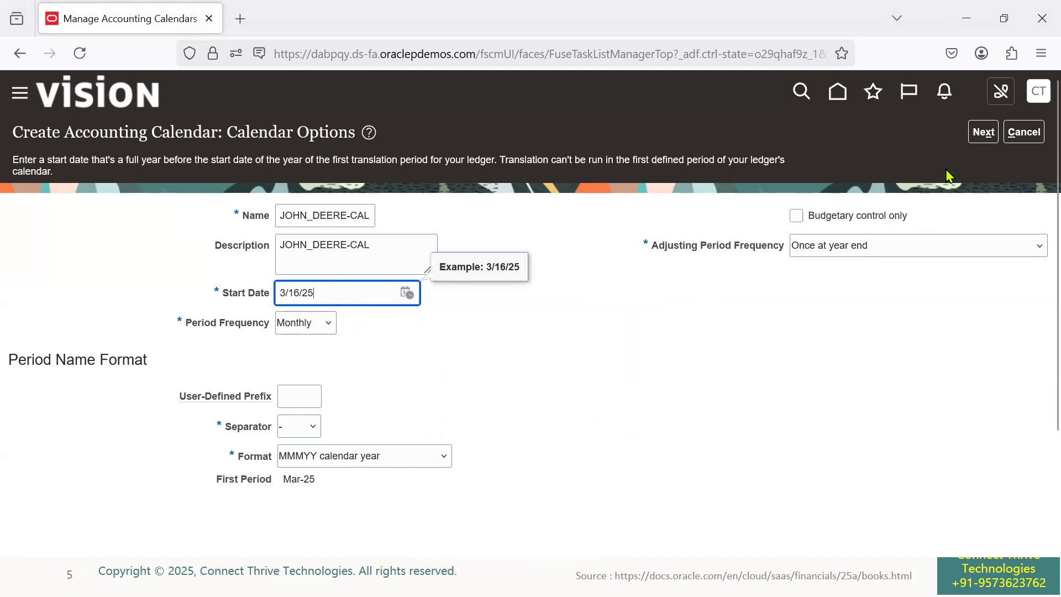
{"action": "left_click", "coordinate": [983, 134]}
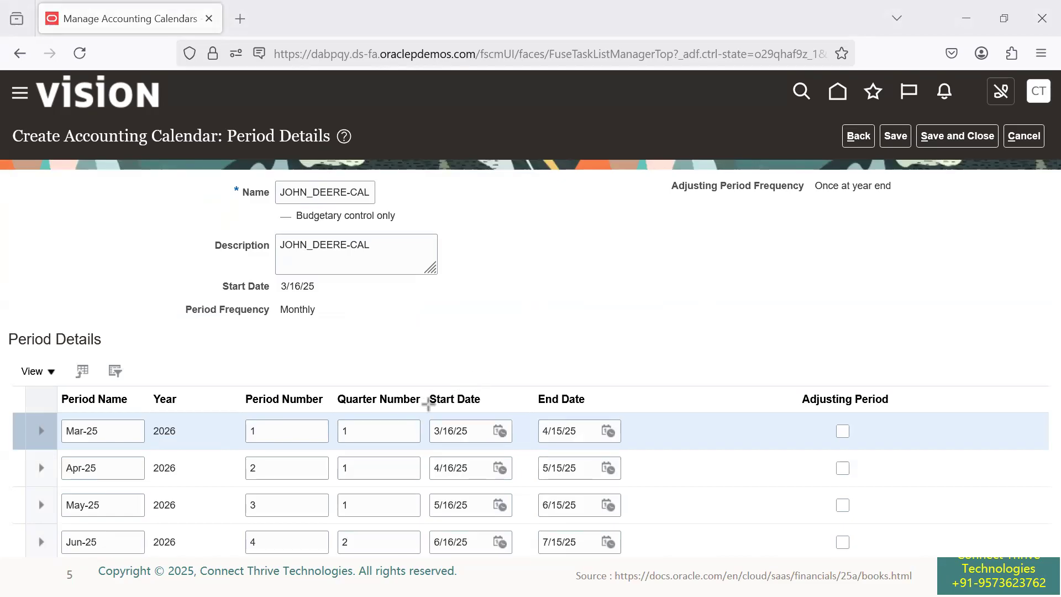
Examine the period names, period numbers, start dates and end dates of all generated periods, including the adjusting period.
{"action": "left_click_drag", "start_coordinate": [429, 418], "coordinate": [612, 438]}
{"action": "left_click_drag", "start_coordinate": [247, 416], "coordinate": [280, 439]}
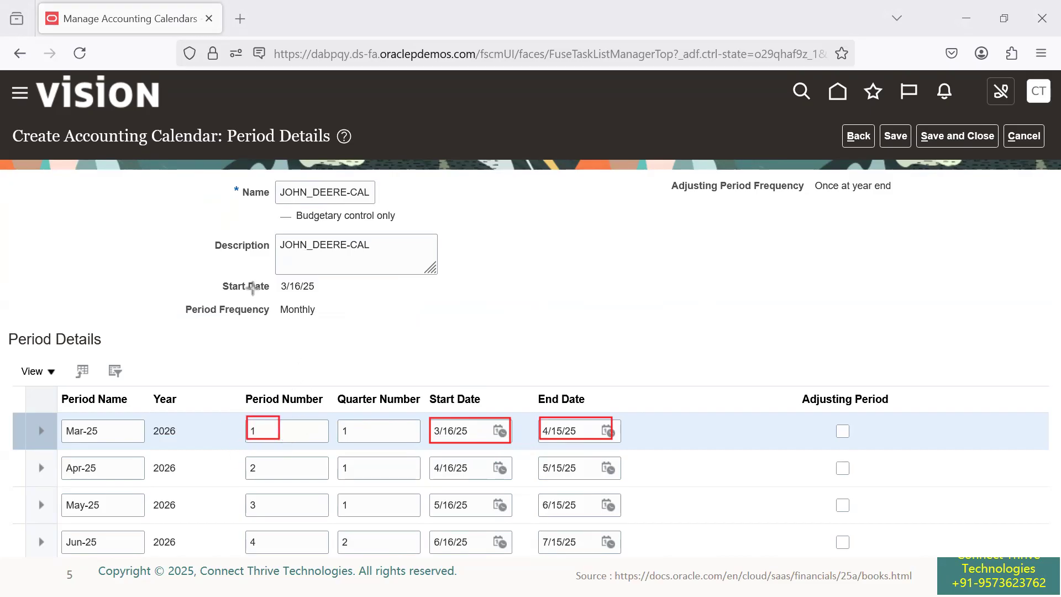
{"action": "left_click_drag", "start_coordinate": [272, 282], "coordinate": [320, 294]}
{"action": "mouse_move", "coordinate": [430, 383]}
{"action": "left_mouse_down"}
{"action": "mouse_move", "coordinate": [434, 409]}
{"action": "mouse_move", "coordinate": [471, 409]}
{"action": "left_mouse_up"}
{"action": "left_click_drag", "start_coordinate": [511, 378], "coordinate": [603, 408]}
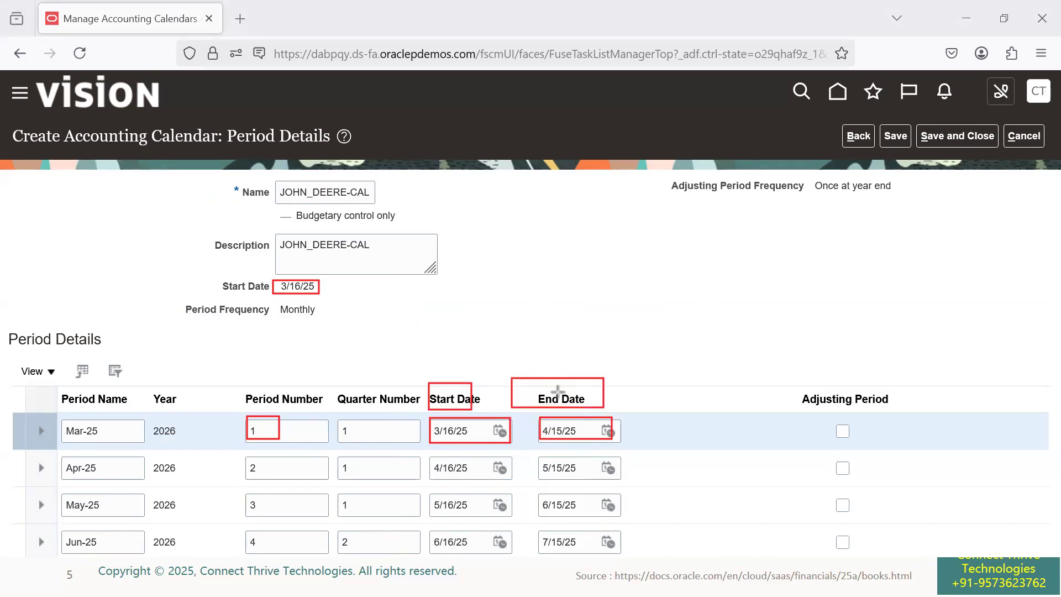
{"action": "mouse_move", "coordinate": [48, 416]}
{"action": "left_mouse_down"}
{"action": "mouse_move", "coordinate": [201, 469]}
{"action": "mouse_move", "coordinate": [199, 454]}
{"action": "left_mouse_up"}
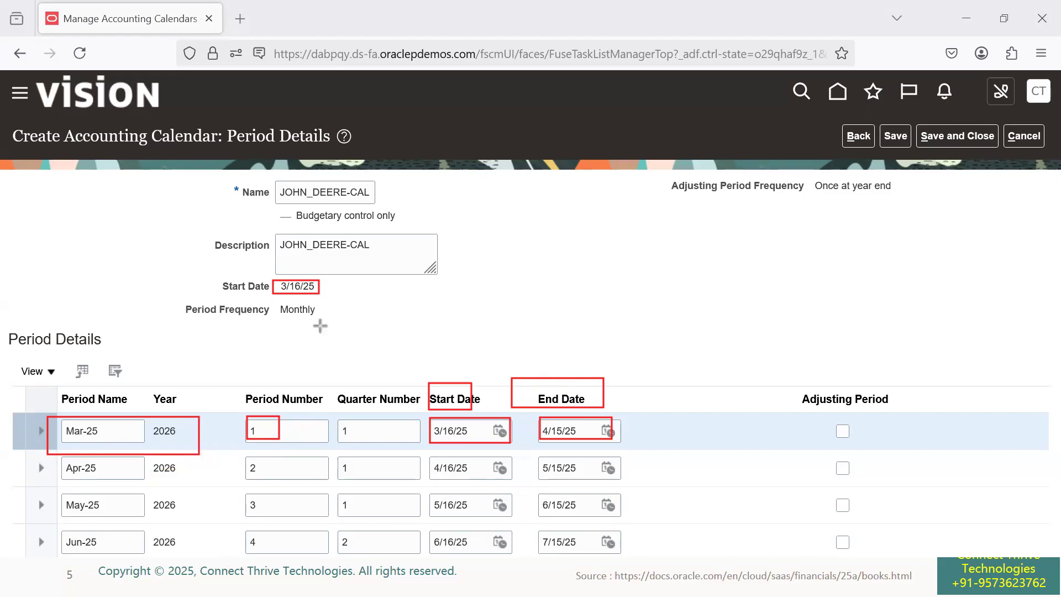
{"action": "left_click_drag", "start_coordinate": [212, 275], "coordinate": [314, 297]}
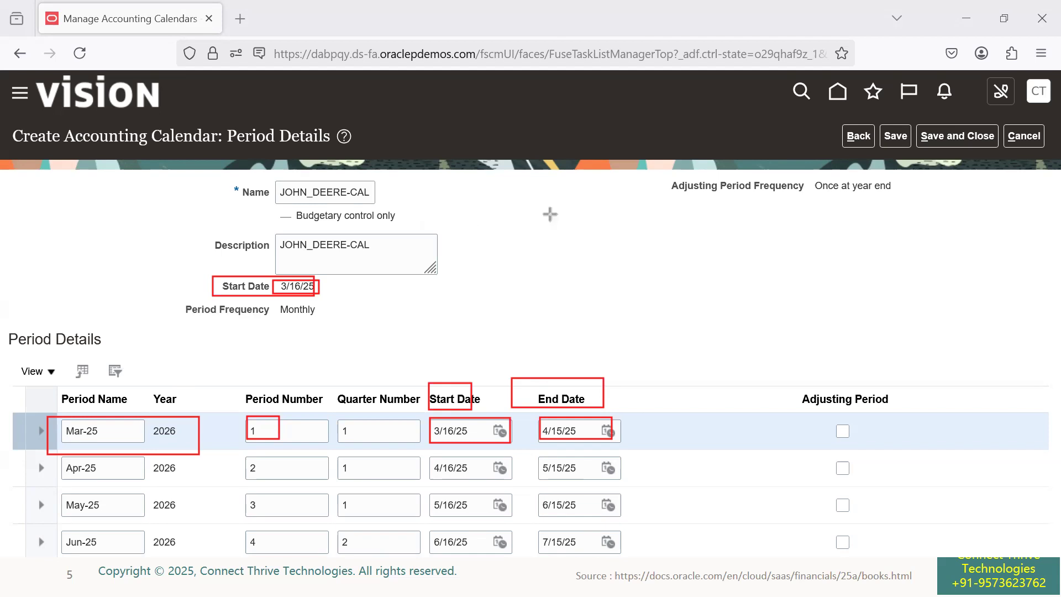
{"action": "mouse_move", "coordinate": [304, 264]}
{"action": "left_mouse_down"}
{"action": "mouse_move", "coordinate": [196, 428]}
{"action": "mouse_move", "coordinate": [469, 398]}
{"action": "mouse_move", "coordinate": [487, 441]}
{"action": "mouse_move", "coordinate": [557, 374]}
{"action": "left_mouse_up"}
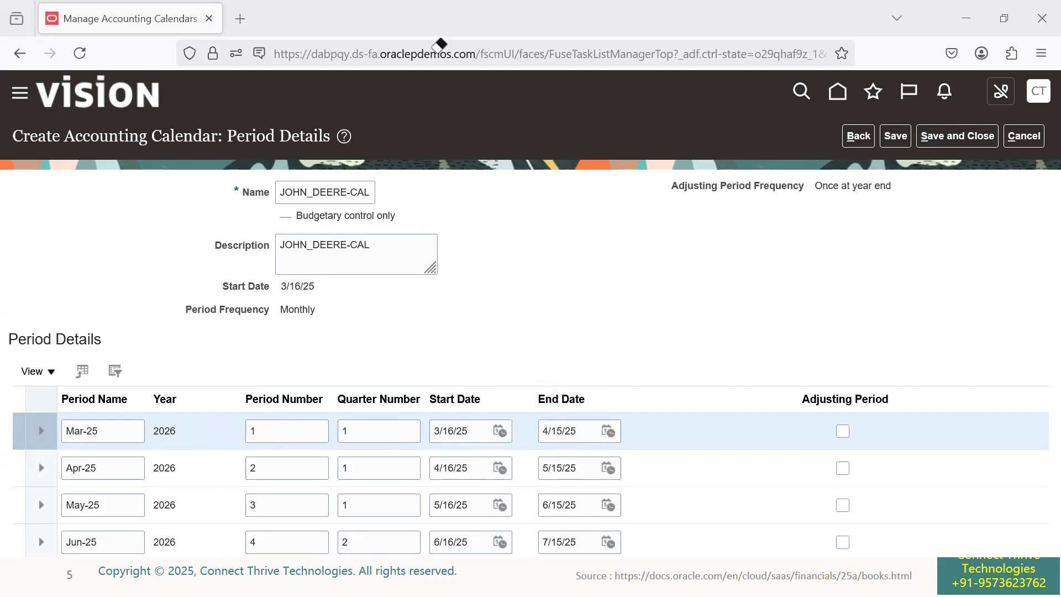
{"action": "left_click_drag", "start_coordinate": [272, 283], "coordinate": [313, 289]}
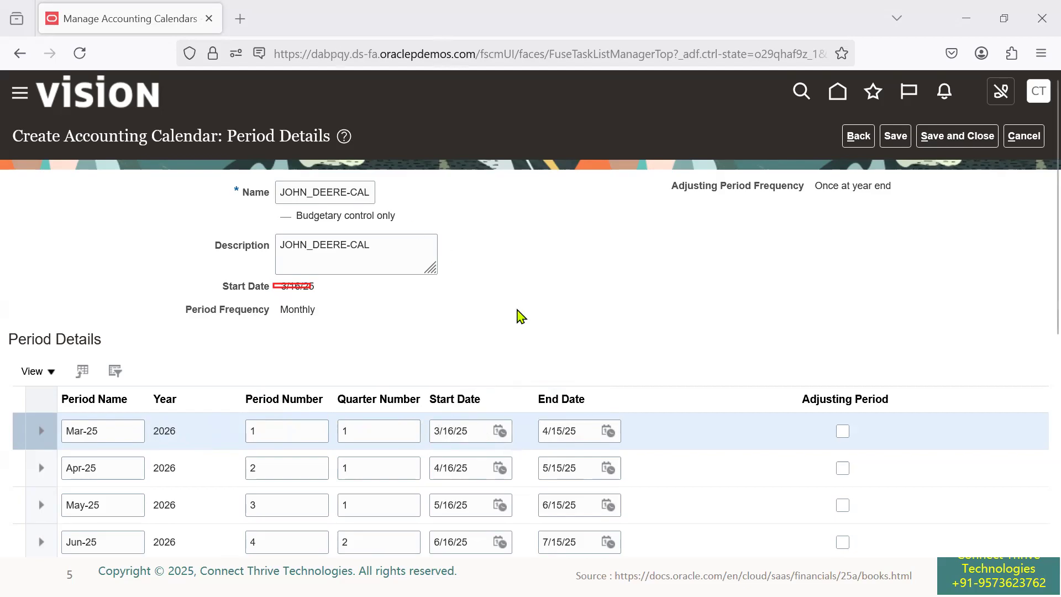
{"action": "scroll", "coordinate": [516, 314], "scroll_direction": "down", "scroll_amount": 5}
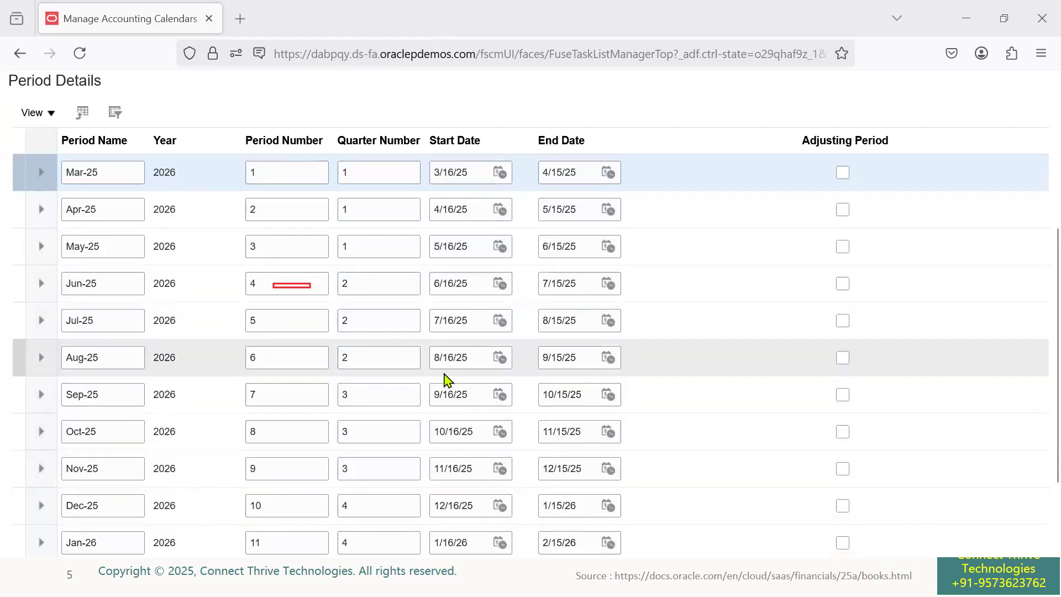
{"action": "scroll", "coordinate": [450, 328], "scroll_direction": "down", "scroll_amount": 2}
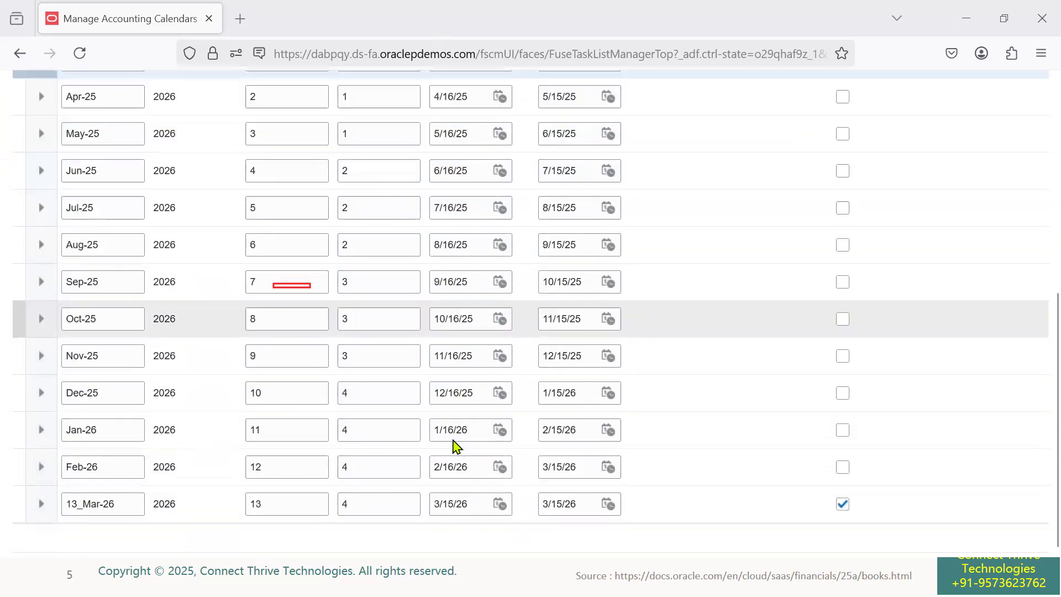
{"action": "scroll", "coordinate": [454, 521], "scroll_direction": "up", "scroll_amount": 8}
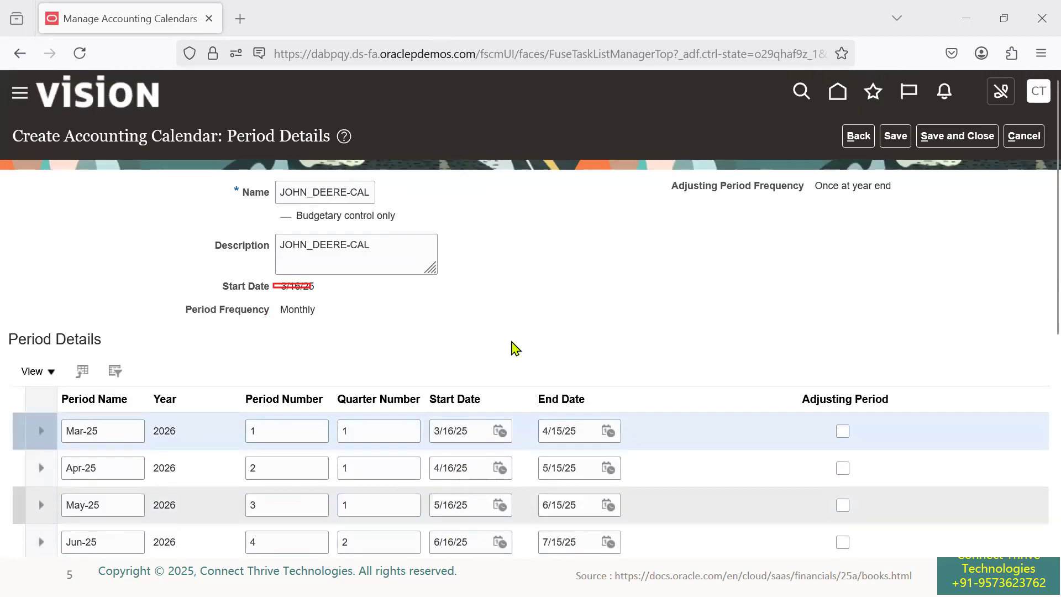
Return to the calendar options and accept deleting all of the generated periods.
{"action": "left_click", "coordinate": [856, 137]}
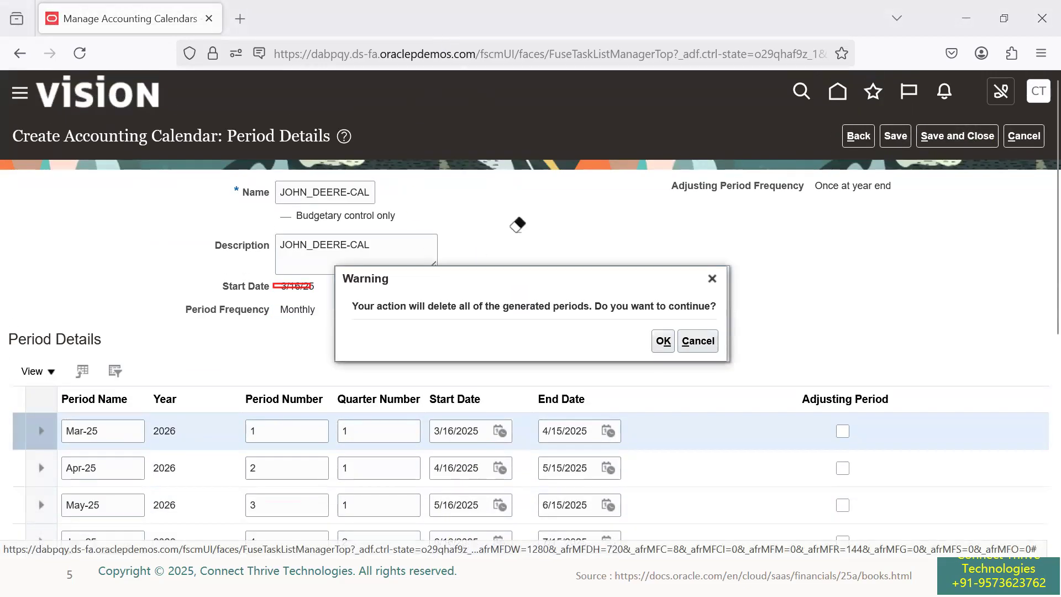
{"action": "left_click", "coordinate": [284, 286]}
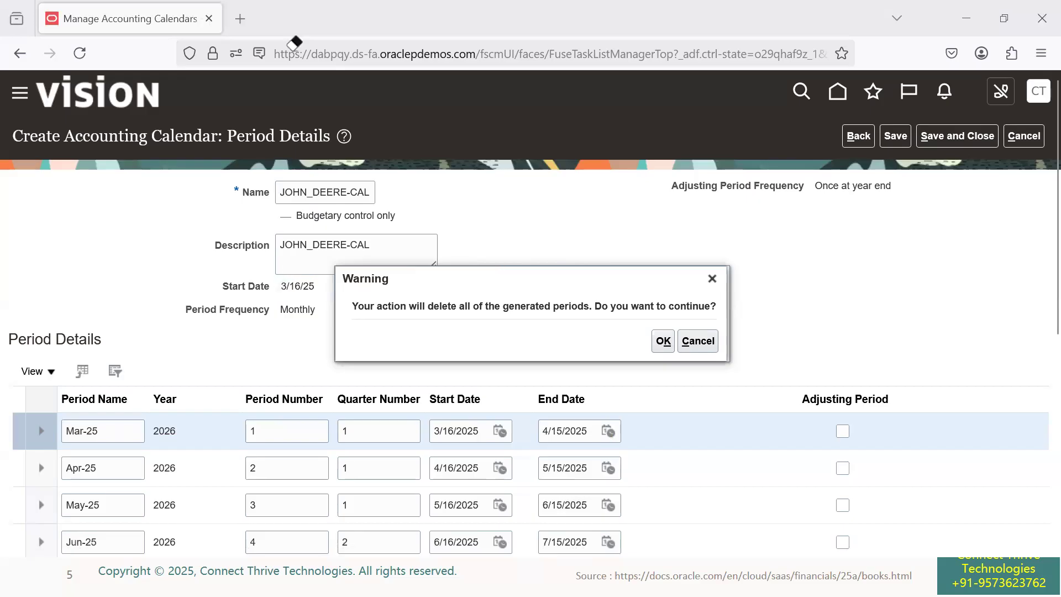
{"action": "left_click", "coordinate": [667, 345]}
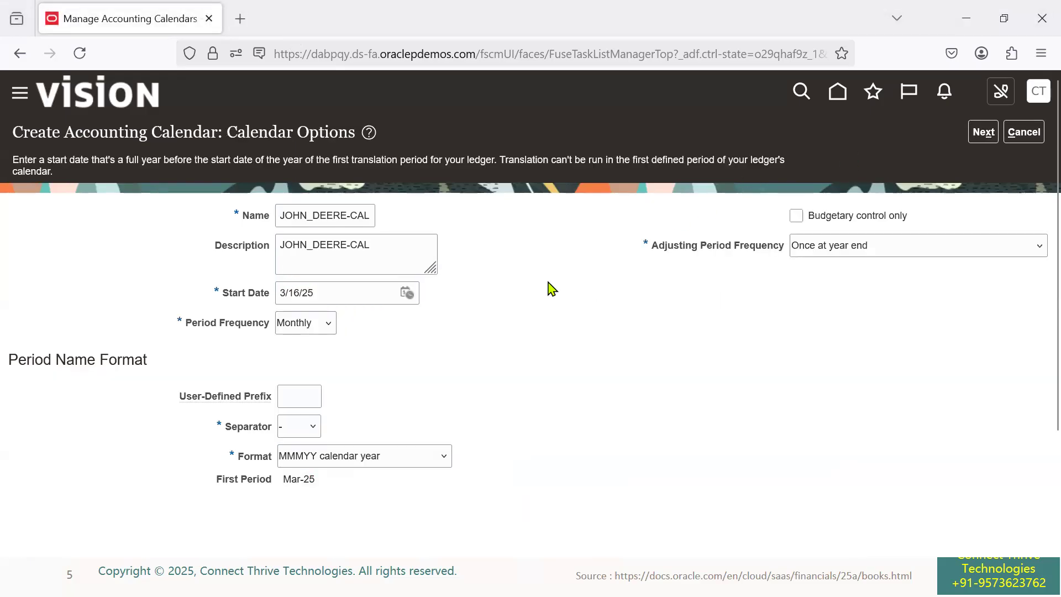
Set the calendar's start date to January 1, 2025.
{"action": "left_click", "coordinate": [407, 293]}
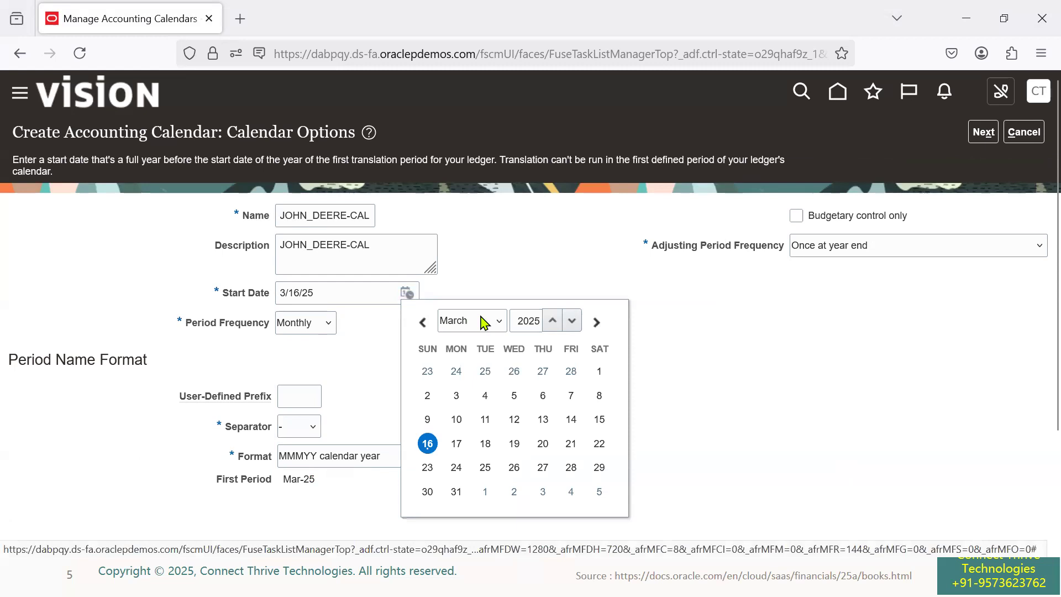
{"action": "left_click", "coordinate": [484, 322]}
{"action": "left_click", "coordinate": [473, 95]}
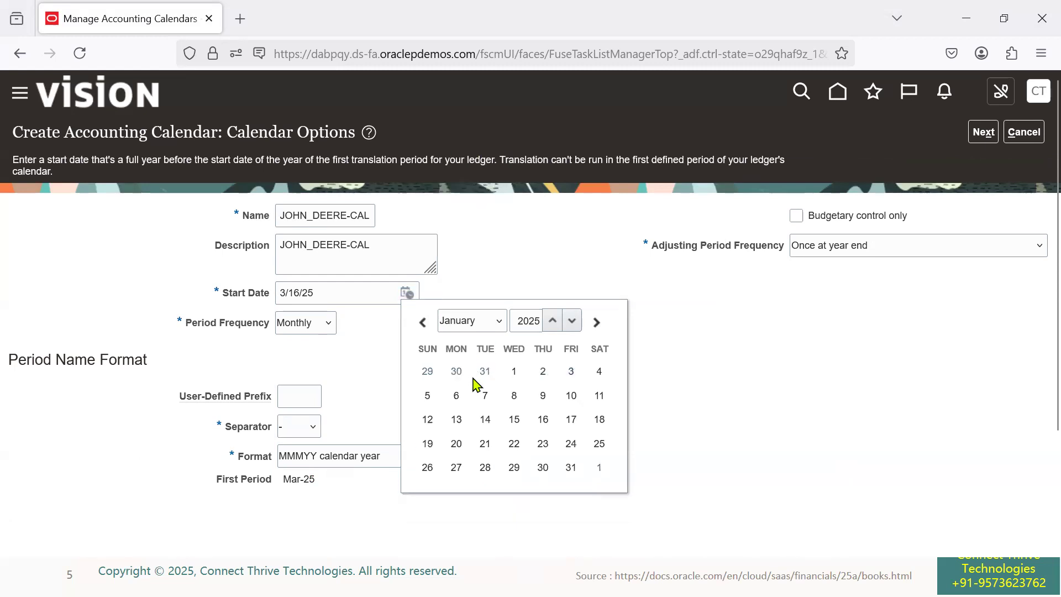
{"action": "left_click", "coordinate": [515, 372]}
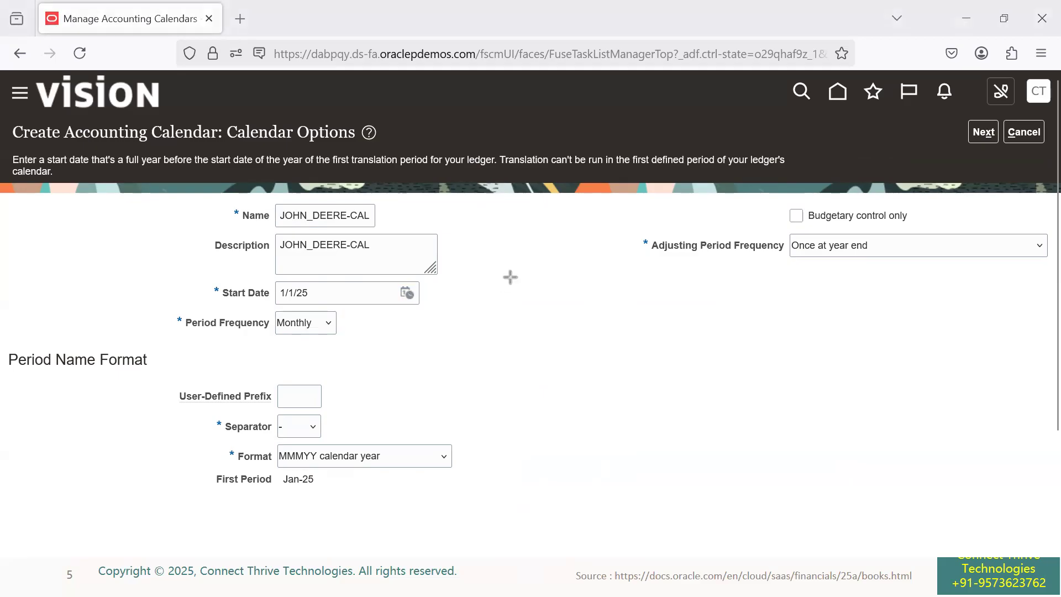
{"action": "left_click_drag", "start_coordinate": [275, 283], "coordinate": [420, 305]}
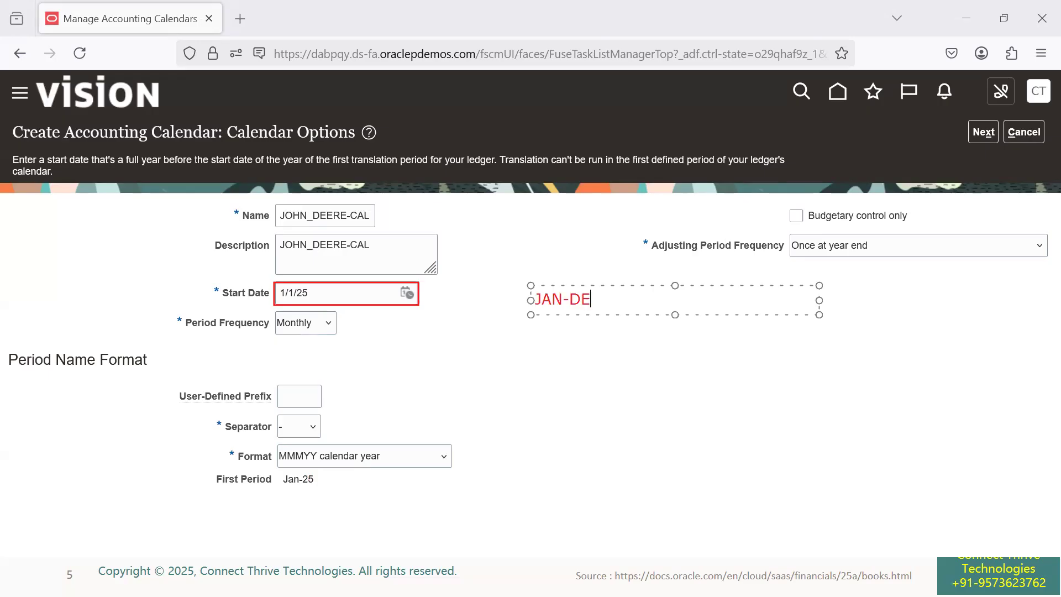
{"action": "key", "text": "ctrl+a"}
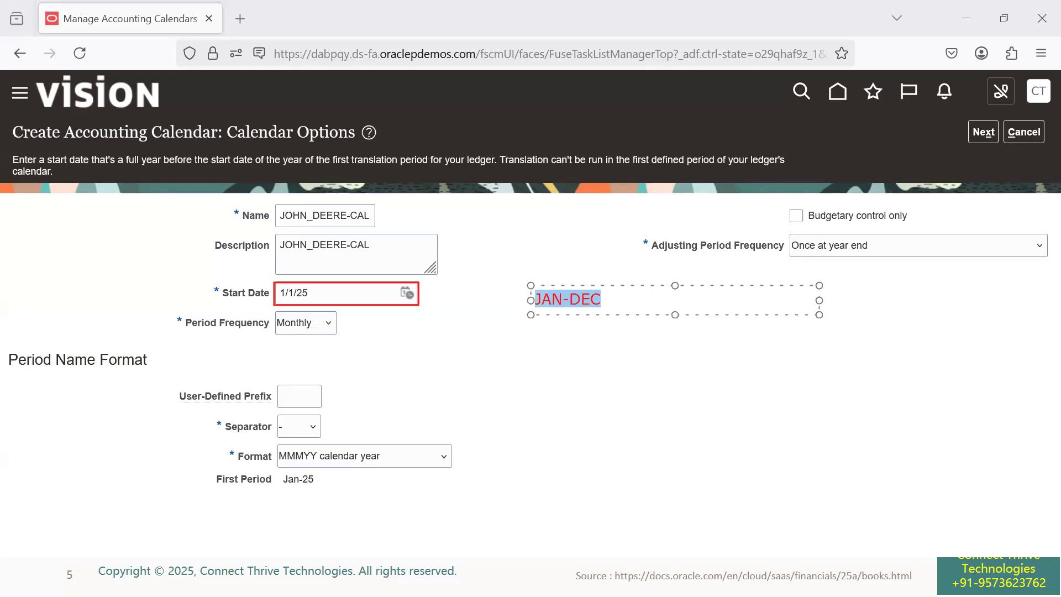
{"action": "key", "text": "BackSpace"}
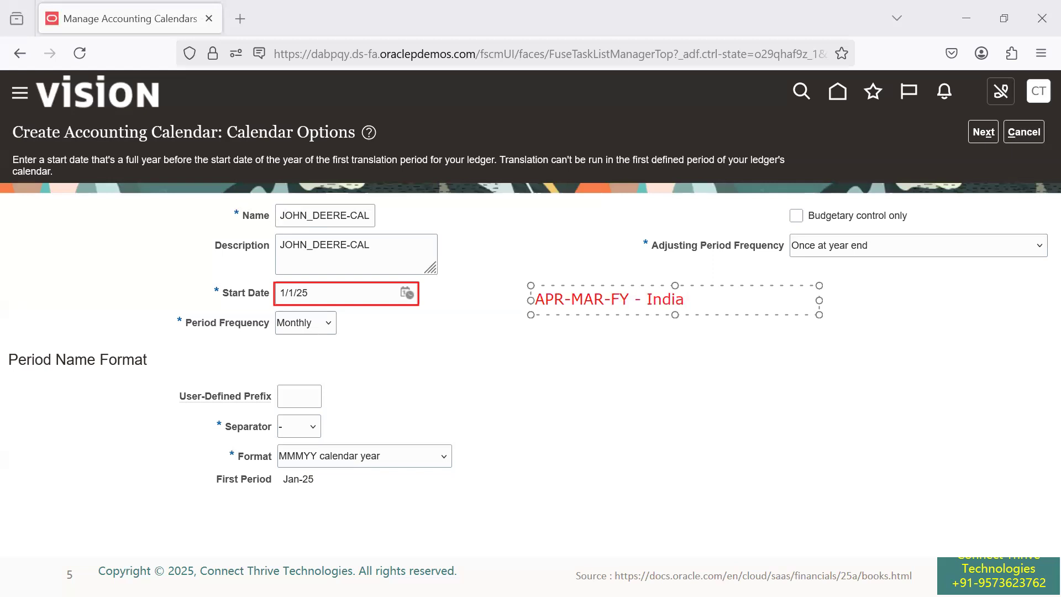
{"action": "key", "text": "ctrl+a"}
{"action": "key", "text": "BackSpace"}
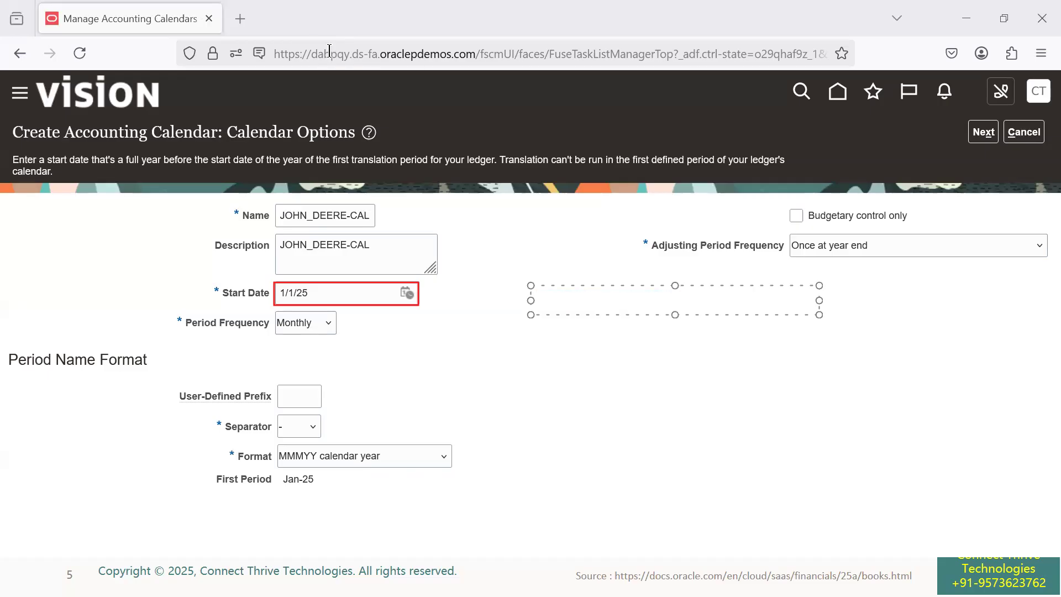
{"action": "left_click", "coordinate": [378, 45]}
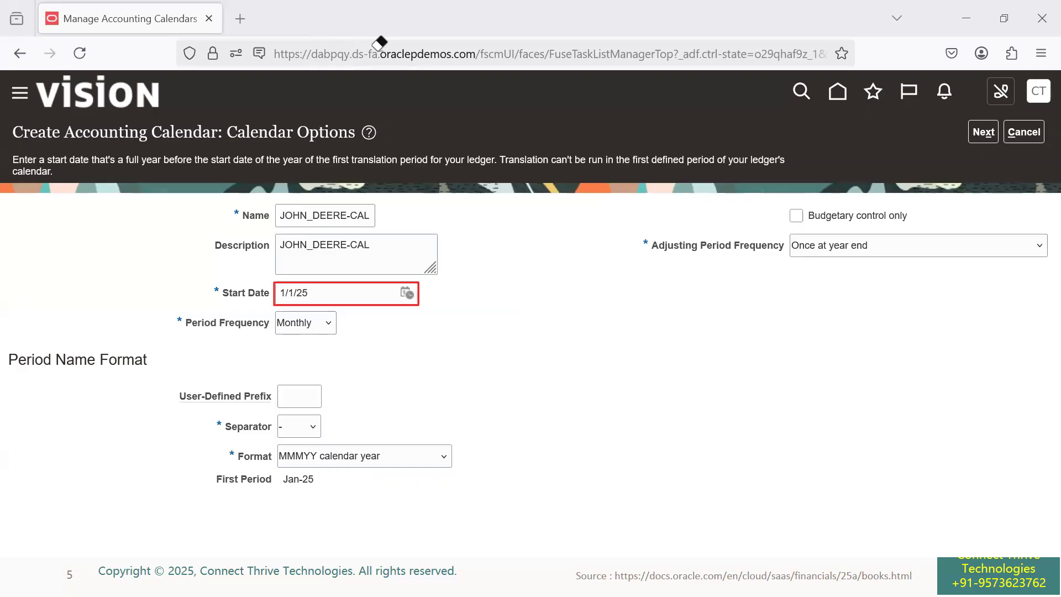
Set the calendar's start date to April 1, 2025 and continue to the period details.
{"action": "left_click", "coordinate": [407, 293]}
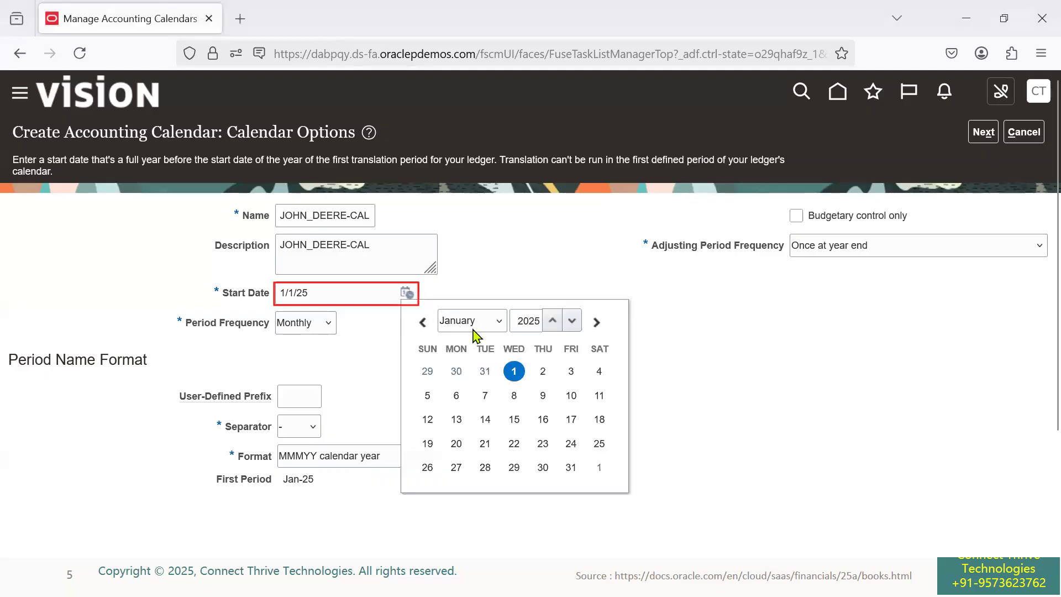
{"action": "left_click", "coordinate": [500, 323]}
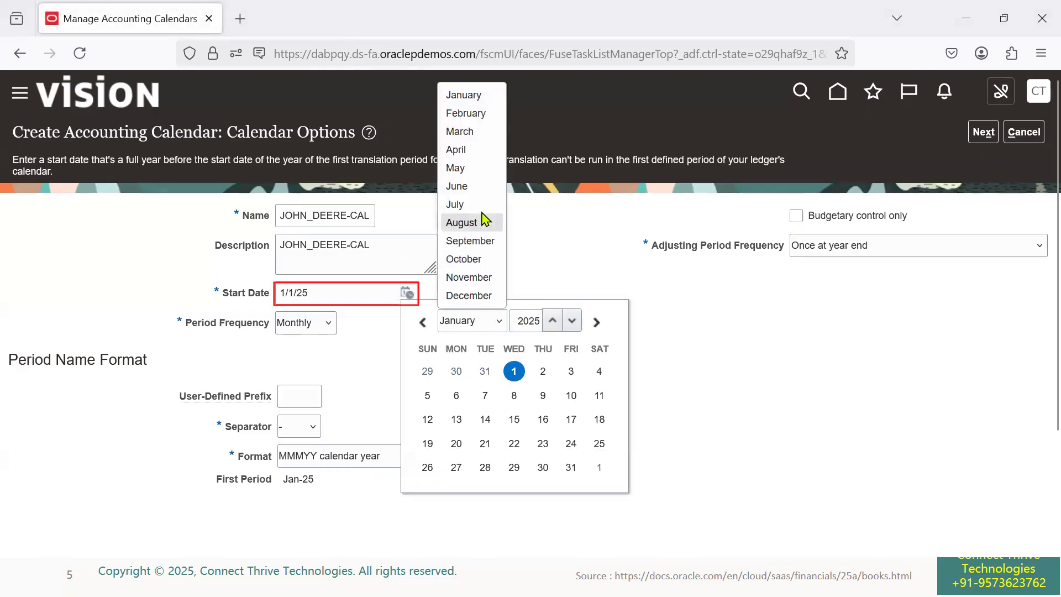
{"action": "left_click", "coordinate": [473, 151]}
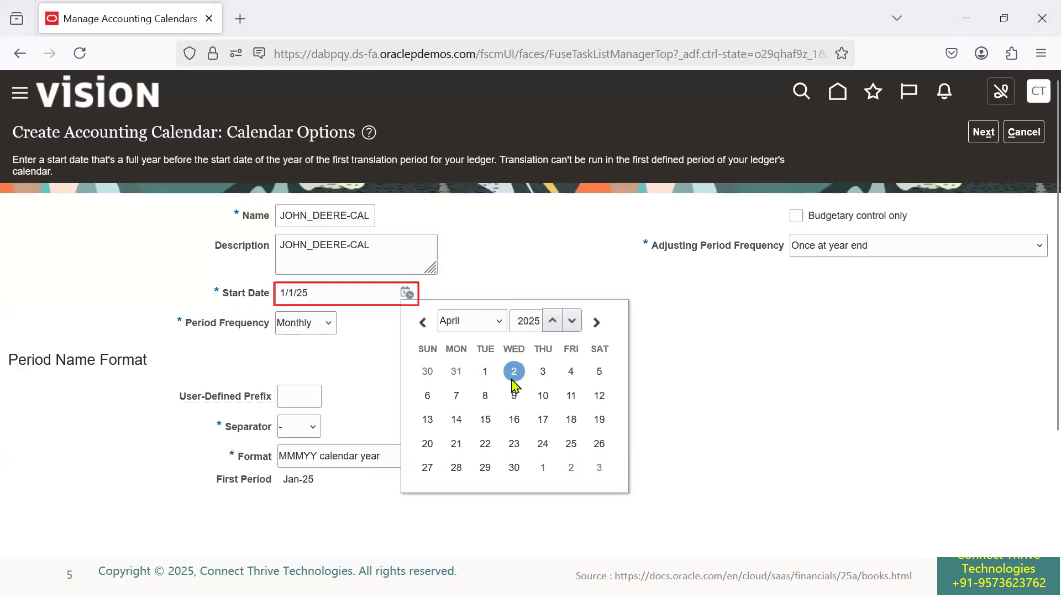
{"action": "left_click", "coordinate": [485, 371]}
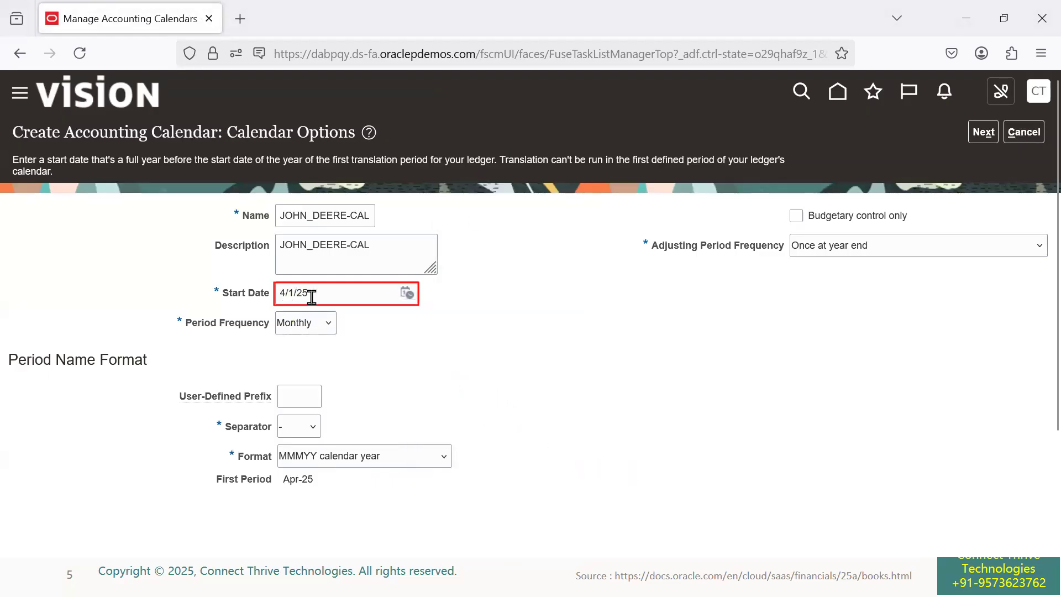
{"action": "left_click", "coordinate": [979, 137]}
Examine the generated period names, years, period numbers and start date, from the first period through the last regular and adjusting periods.
{"action": "scroll", "coordinate": [558, 311], "scroll_direction": "down", "scroll_amount": 5}
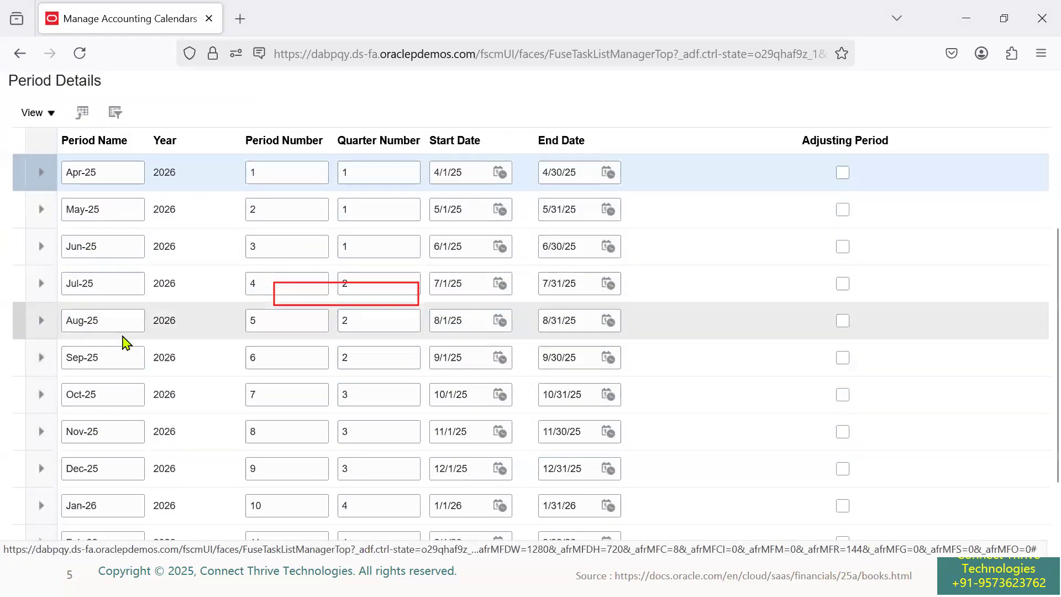
{"action": "scroll", "coordinate": [117, 425], "scroll_direction": "down", "scroll_amount": 1}
{"action": "scroll", "coordinate": [117, 425], "scroll_direction": "down", "scroll_amount": 3}
{"action": "double_click", "coordinate": [92, 466]}
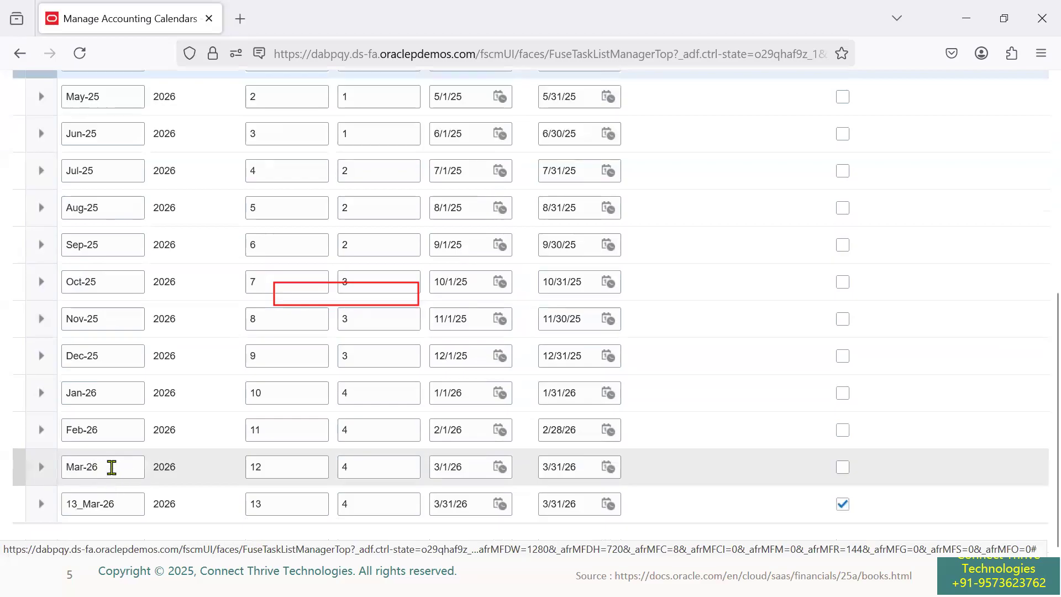
{"action": "double_click", "coordinate": [253, 467]}
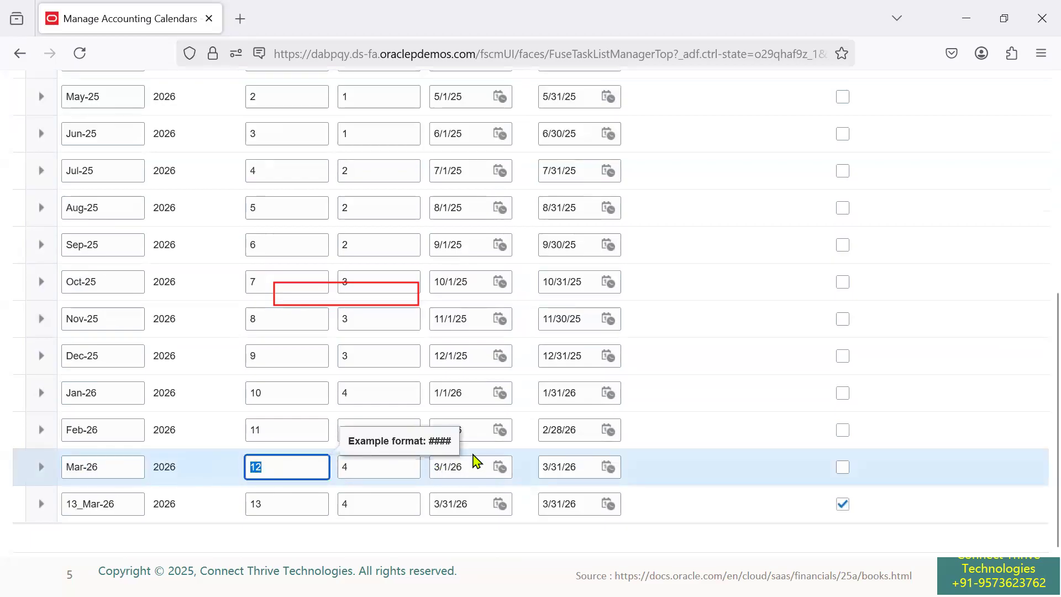
{"action": "left_click", "coordinate": [105, 457]}
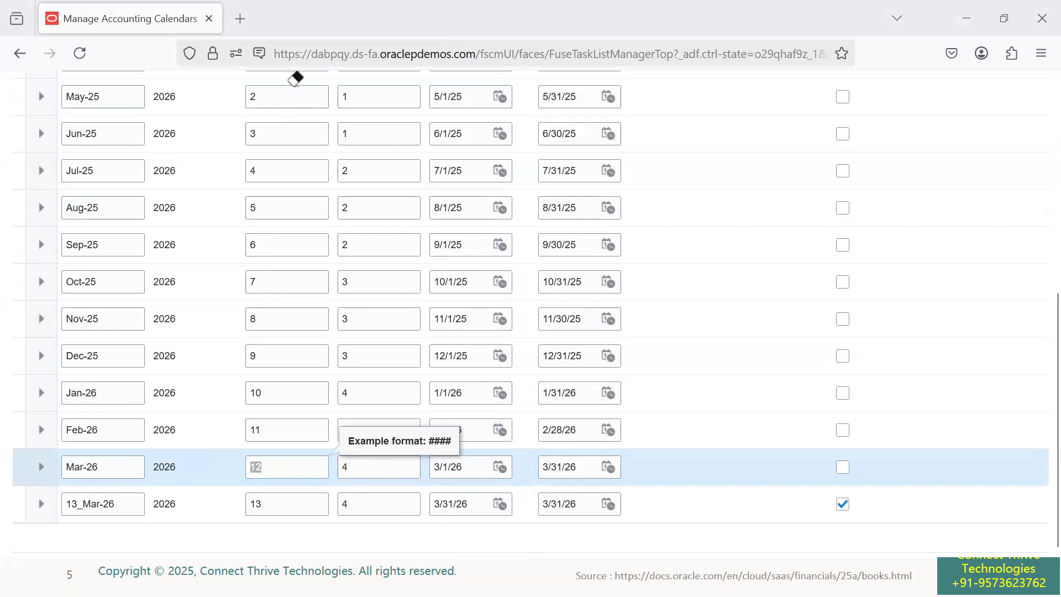
{"action": "double_click", "coordinate": [122, 472]}
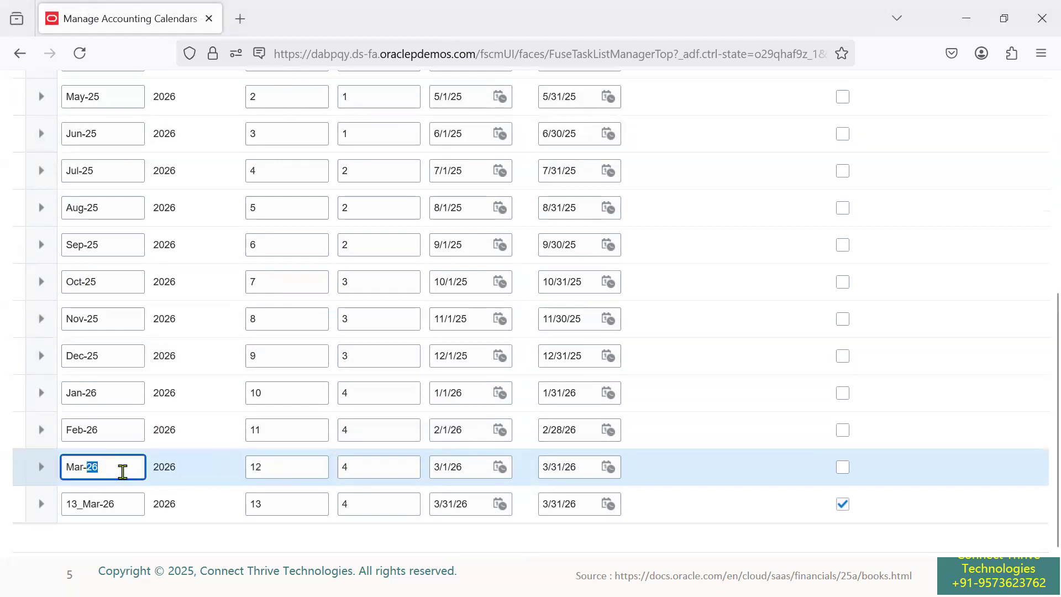
{"action": "scroll", "coordinate": [356, 461], "scroll_direction": "up", "scroll_amount": 6}
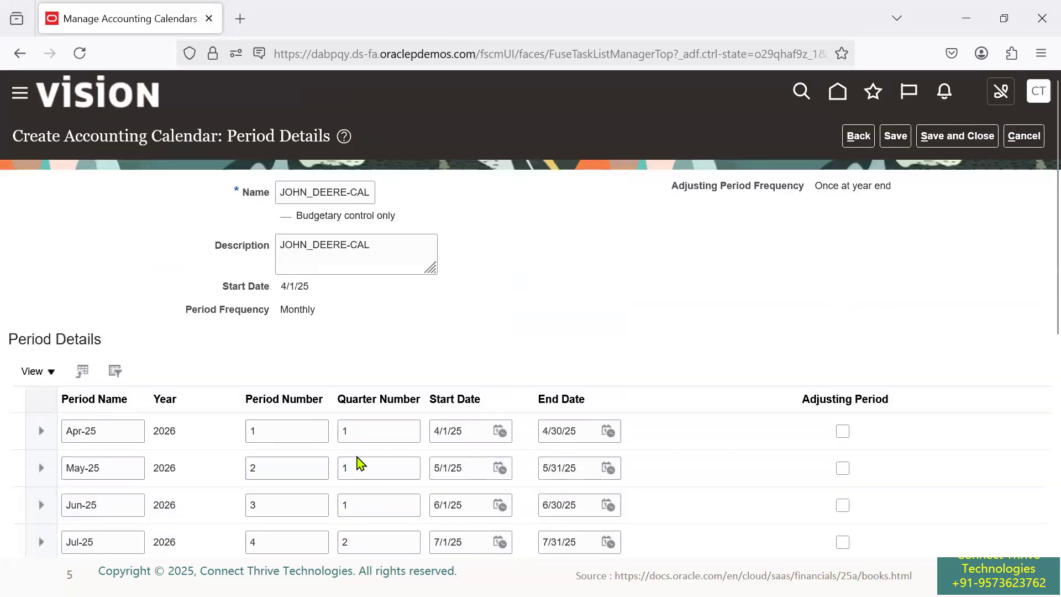
{"action": "left_click_drag", "start_coordinate": [281, 287], "coordinate": [358, 294]}
{"action": "scroll", "coordinate": [375, 301], "scroll_direction": "down", "scroll_amount": 5}
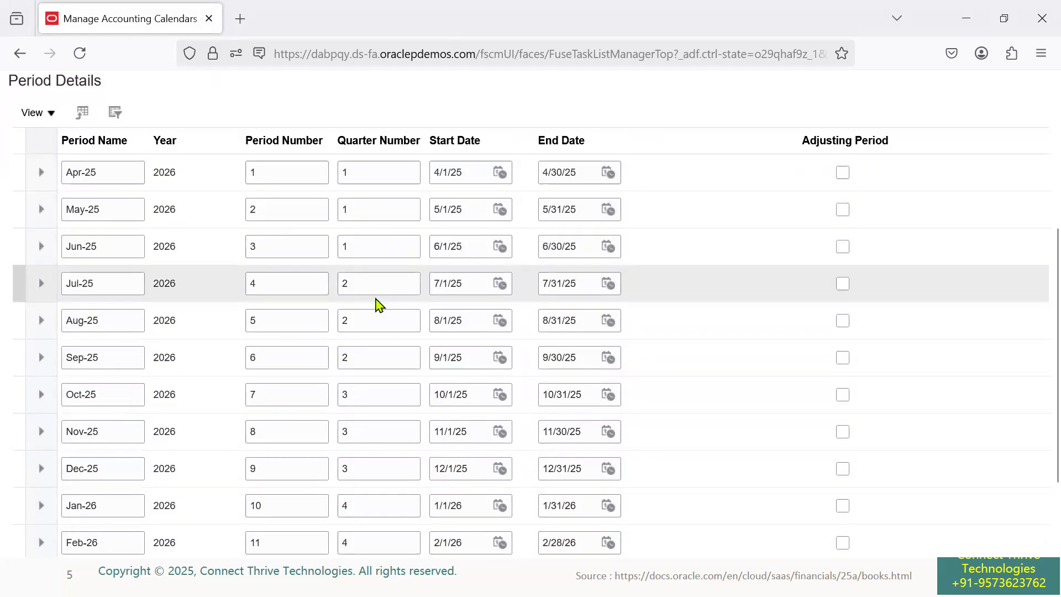
{"action": "left_click", "coordinate": [280, 176]}
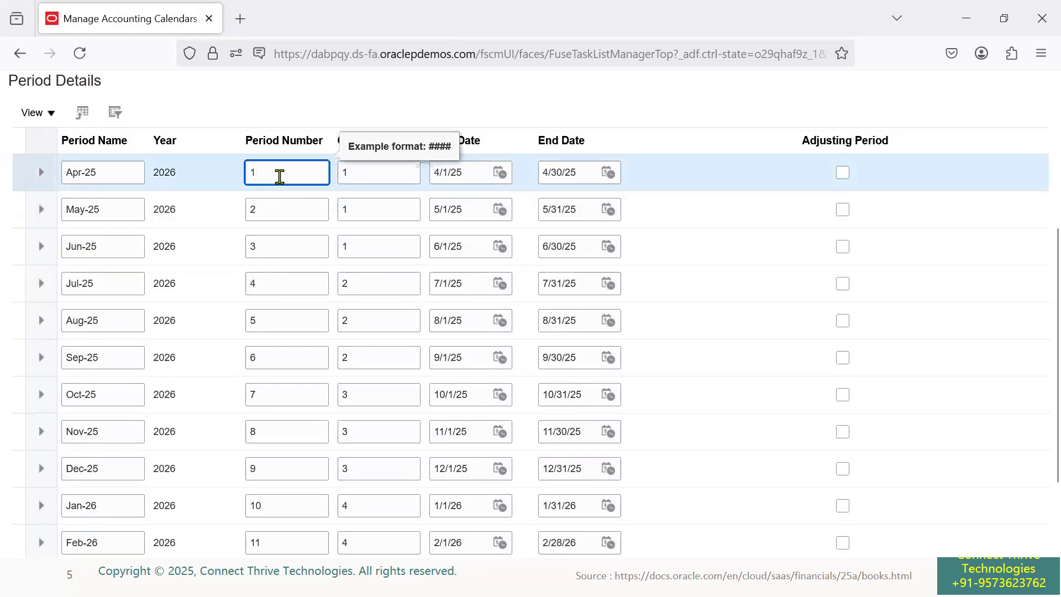
{"action": "scroll", "coordinate": [293, 368], "scroll_direction": "down", "scroll_amount": 2}
{"action": "double_click", "coordinate": [267, 471]}
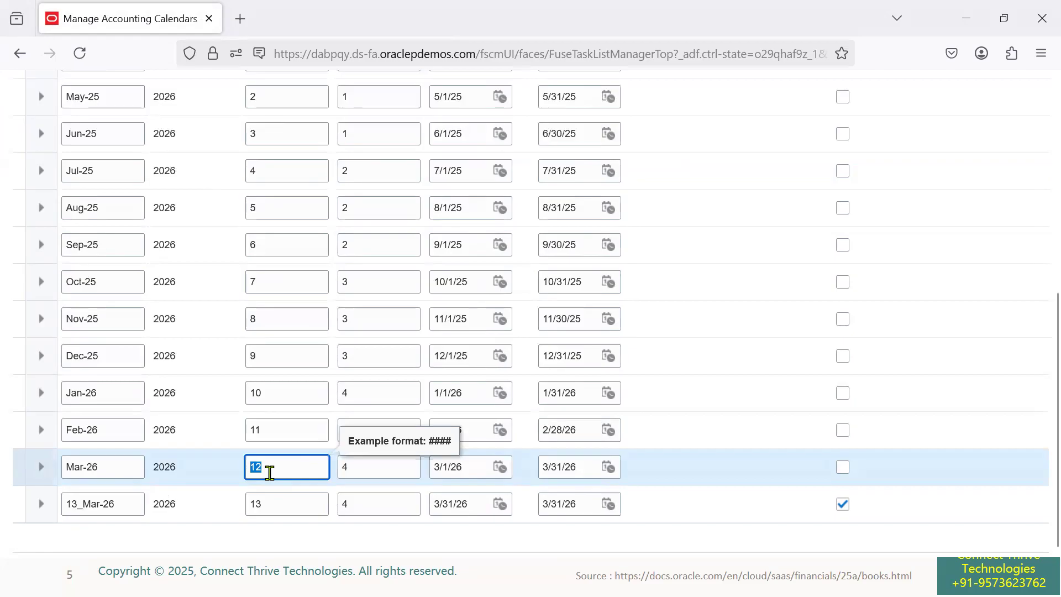
Return to the calendar options, accepting deletion of the generated periods, and set the start date to January 1, 2025.
{"action": "scroll", "coordinate": [269, 473], "scroll_direction": "up", "scroll_amount": 8}
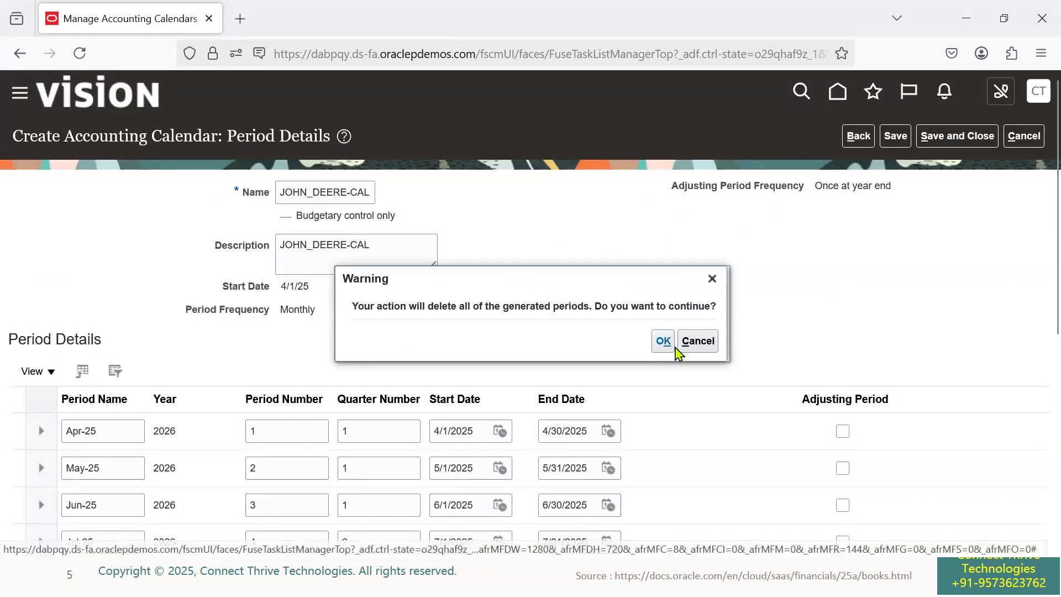
{"action": "left_click", "coordinate": [663, 342]}
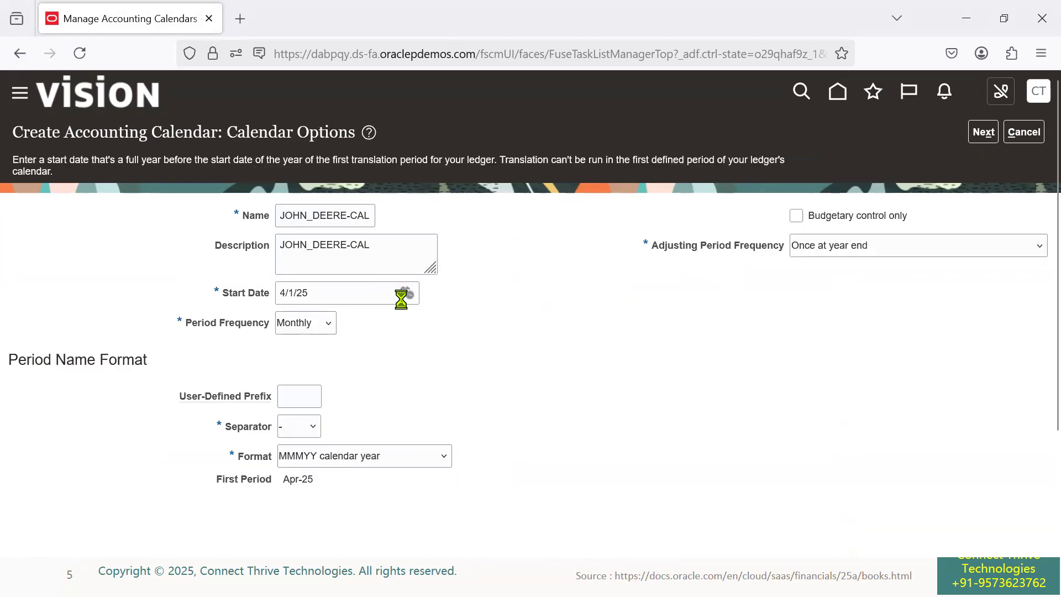
{"action": "left_click", "coordinate": [406, 293]}
{"action": "left_click", "coordinate": [472, 321]}
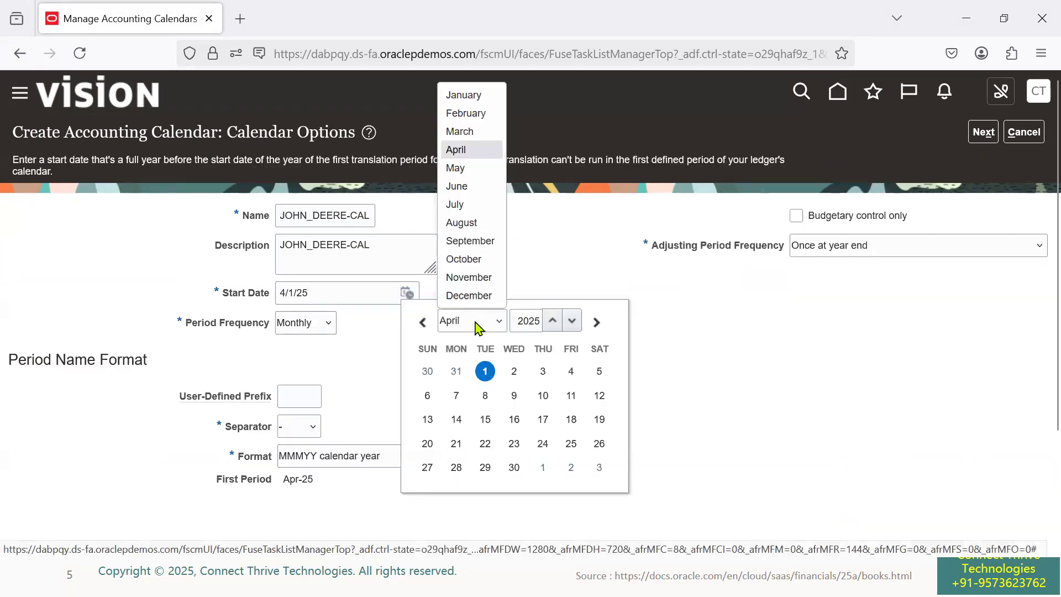
{"action": "left_click", "coordinate": [465, 97]}
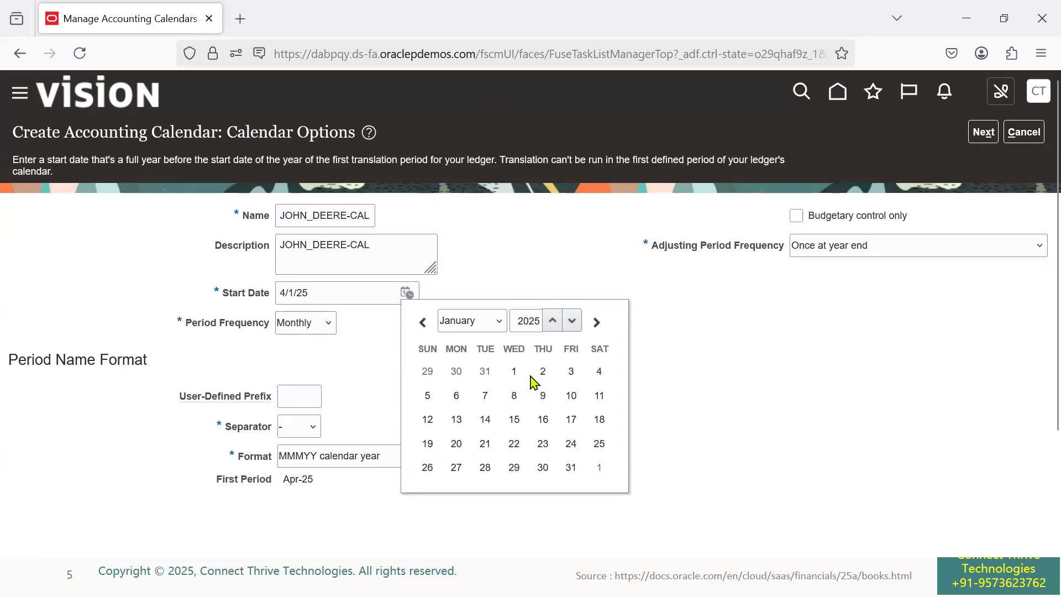
{"action": "left_click", "coordinate": [514, 371]}
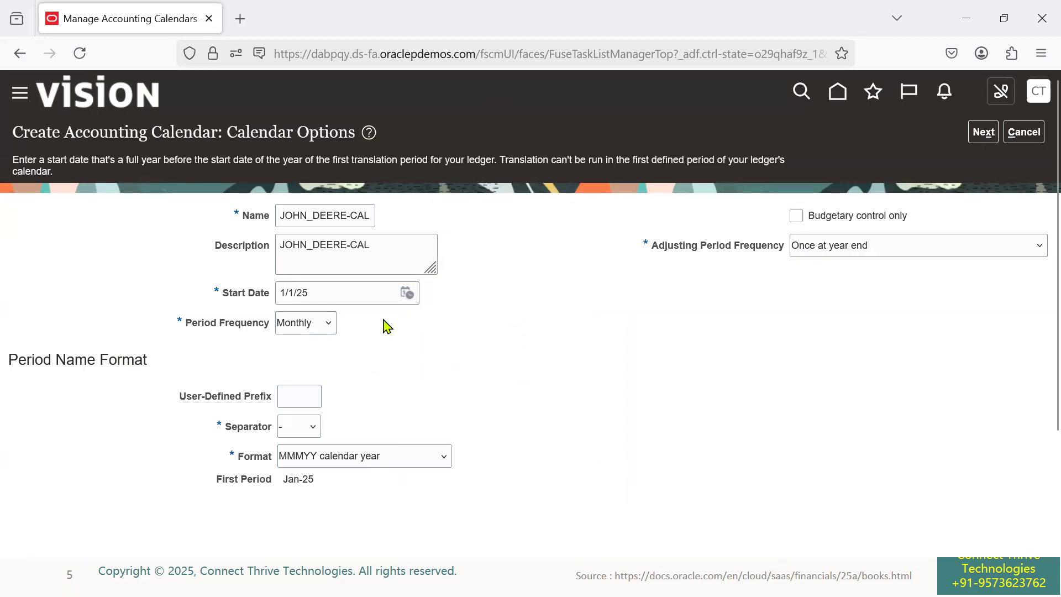
Review the available period frequency options without changing the selection.
{"action": "left_click_drag", "start_coordinate": [185, 322], "coordinate": [284, 330]}
{"action": "left_click", "coordinate": [322, 331]}
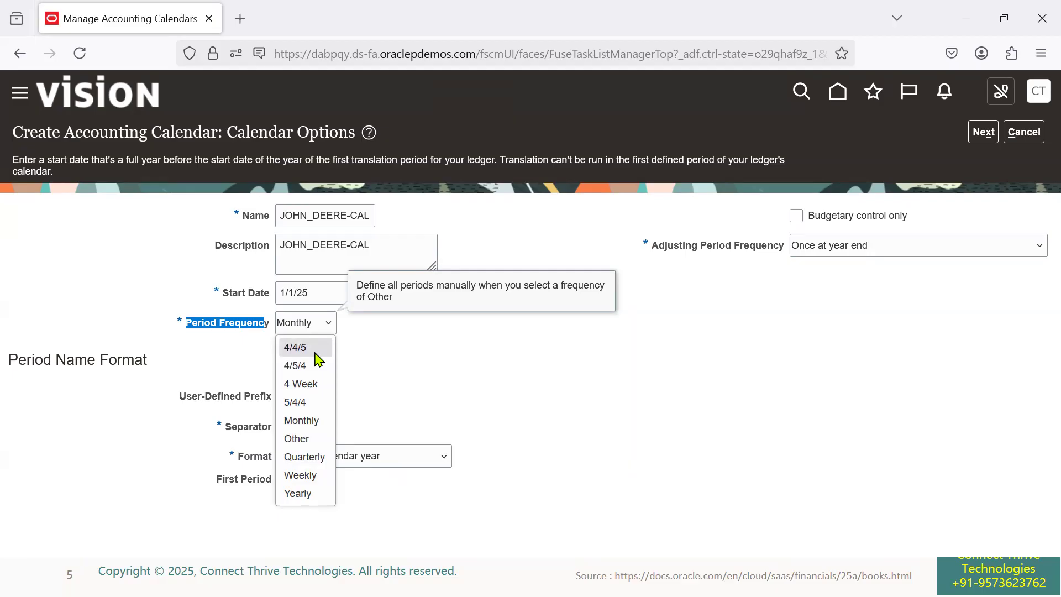
{"action": "left_click", "coordinate": [433, 380]}
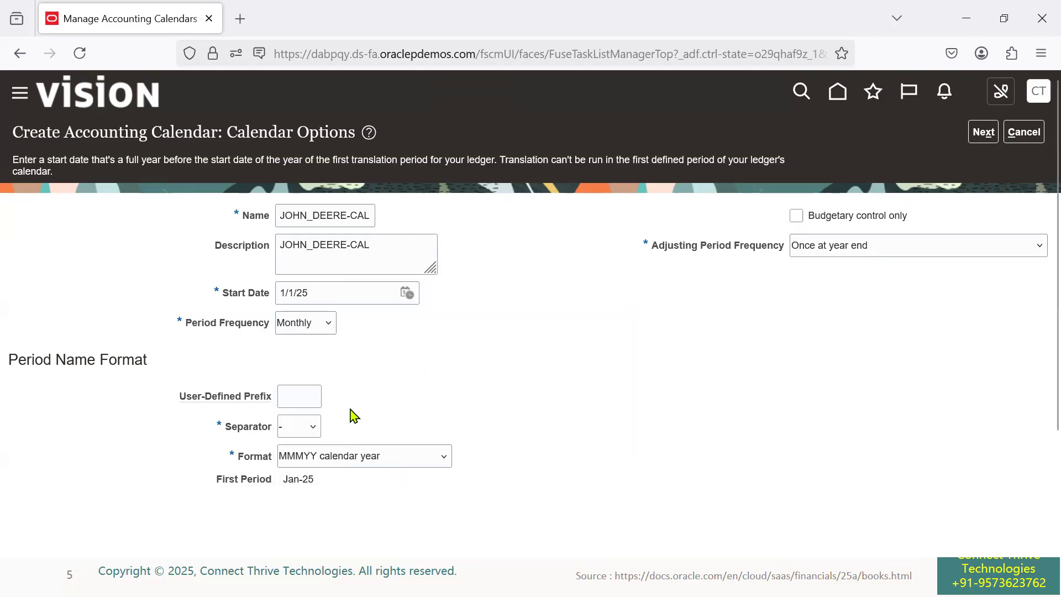
Set the user-defined prefix of the period names to JD- and continue to the period details.
{"action": "left_click", "coordinate": [313, 398]}
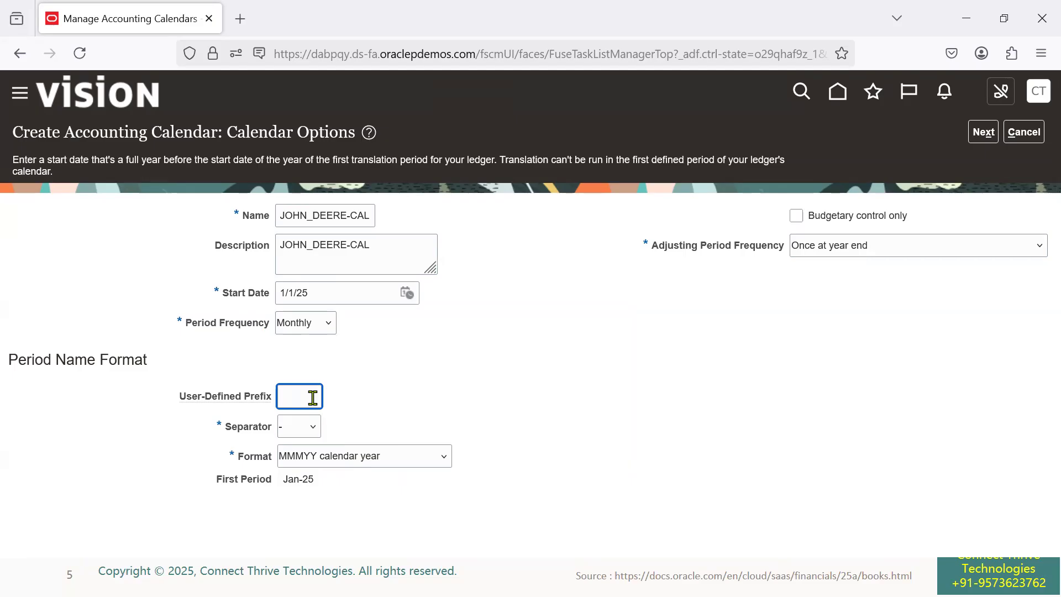
{"action": "left_click", "coordinate": [380, 48]}
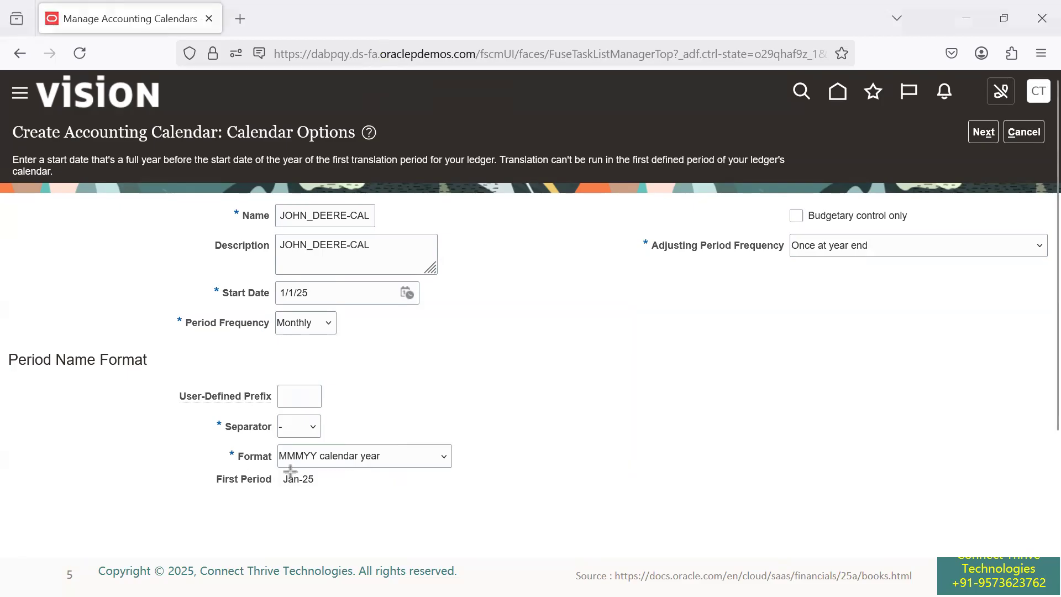
{"action": "left_click_drag", "start_coordinate": [278, 471], "coordinate": [323, 489]}
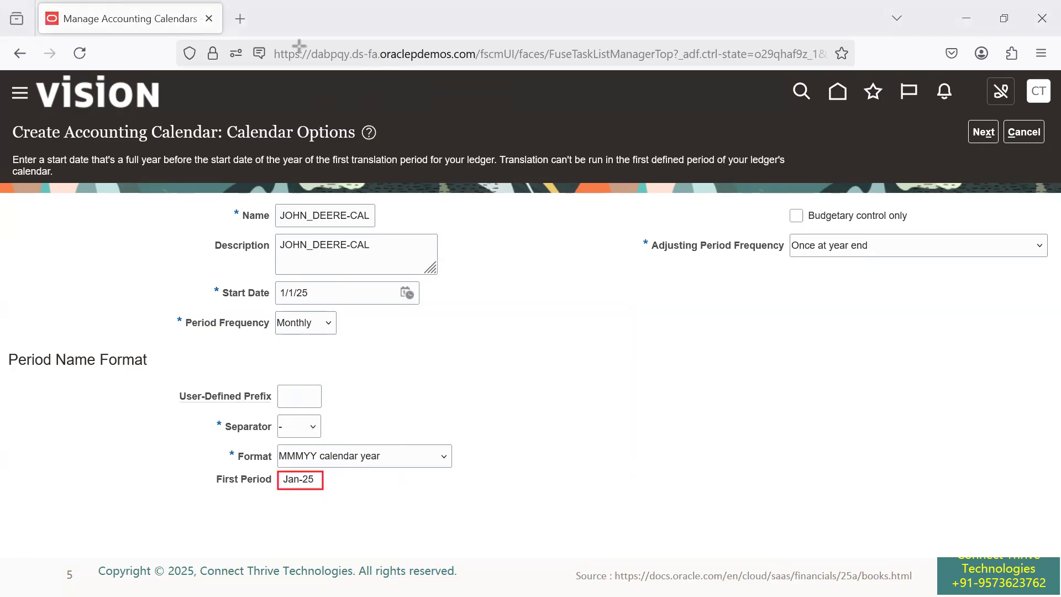
{"action": "left_click", "coordinate": [299, 407]}
{"action": "type", "text": "JD-"}
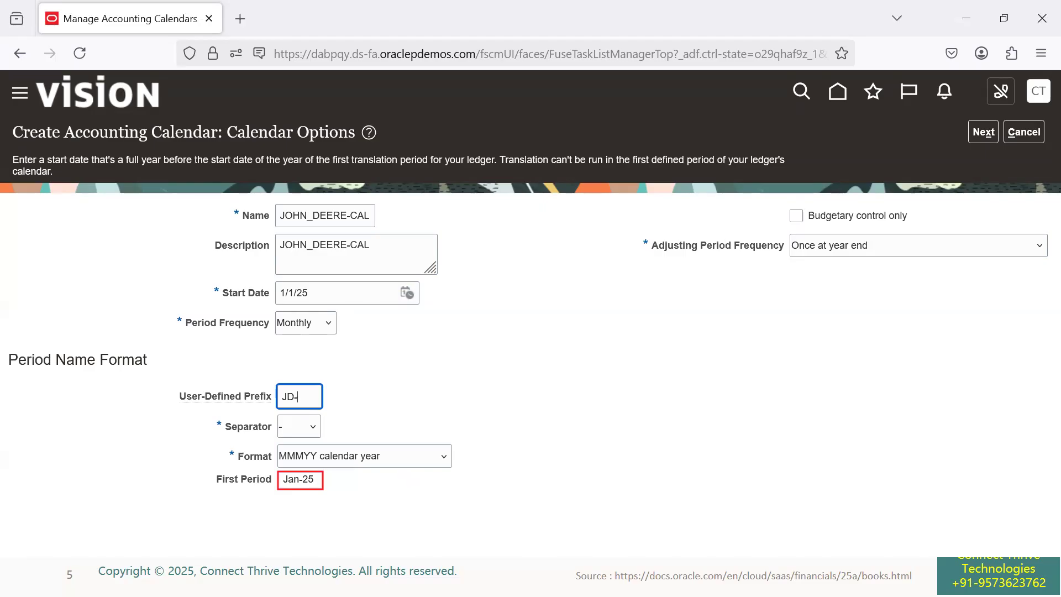
{"action": "left_click", "coordinate": [434, 384]}
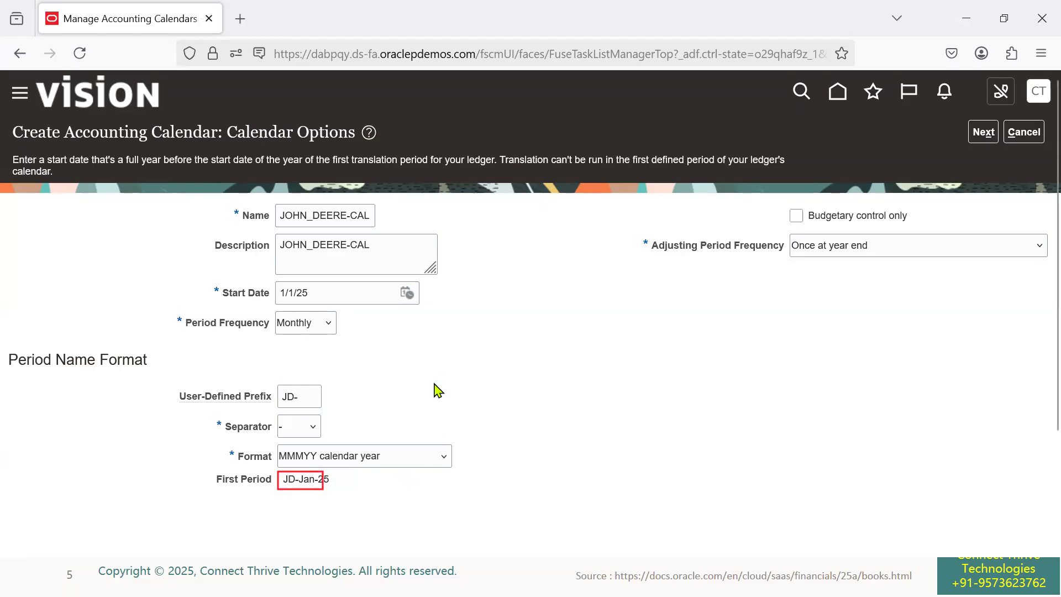
{"action": "left_click_drag", "start_coordinate": [287, 479], "coordinate": [335, 483]}
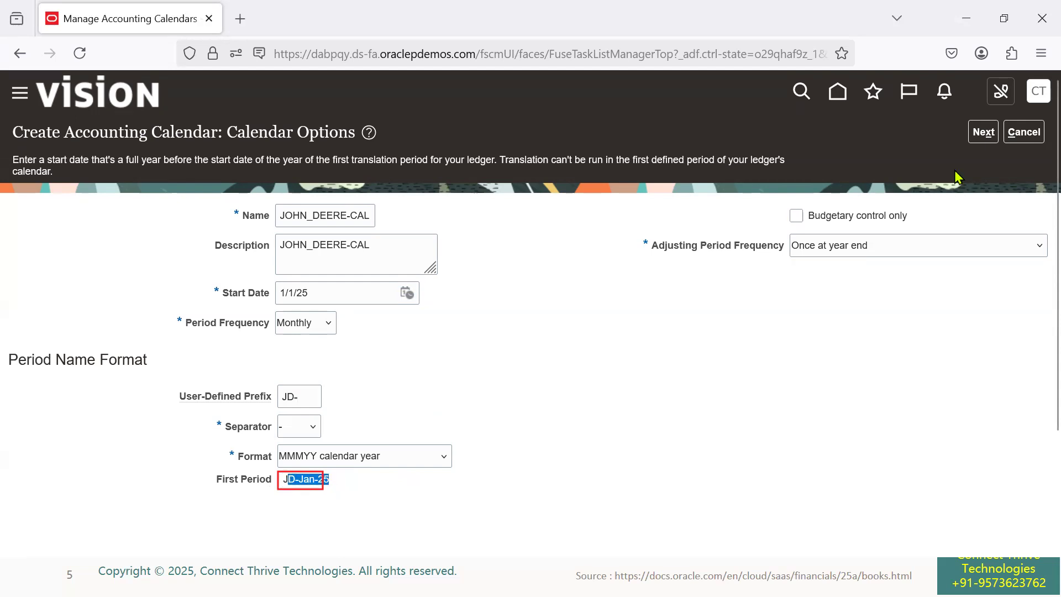
{"action": "left_click", "coordinate": [986, 133]}
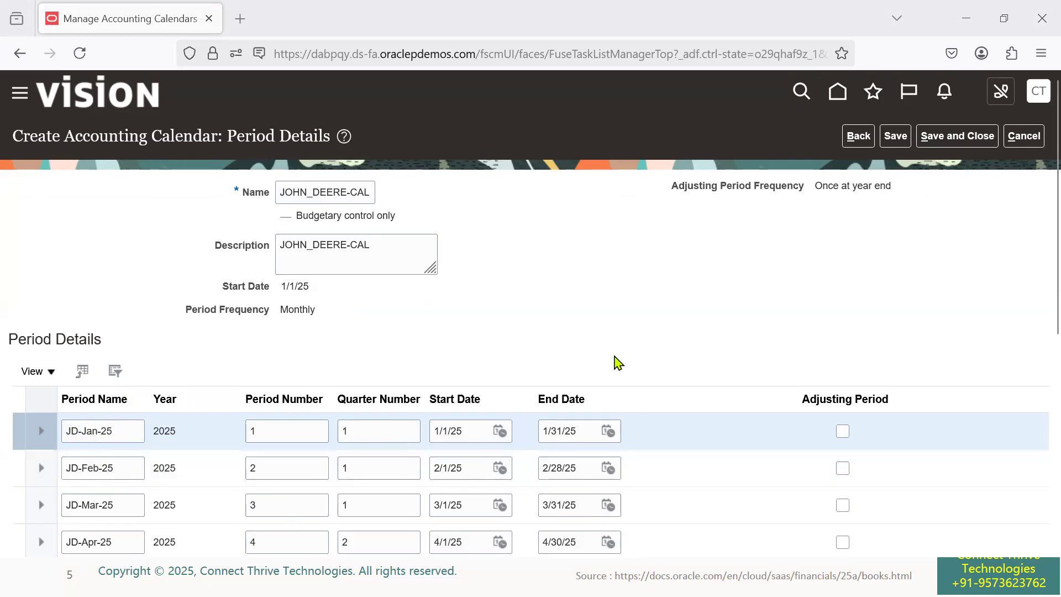
Cancel this calendar draft and start a new accounting calendar with JOHN_DEERE-CAL as both name and description.
{"action": "left_click", "coordinate": [1023, 136]}
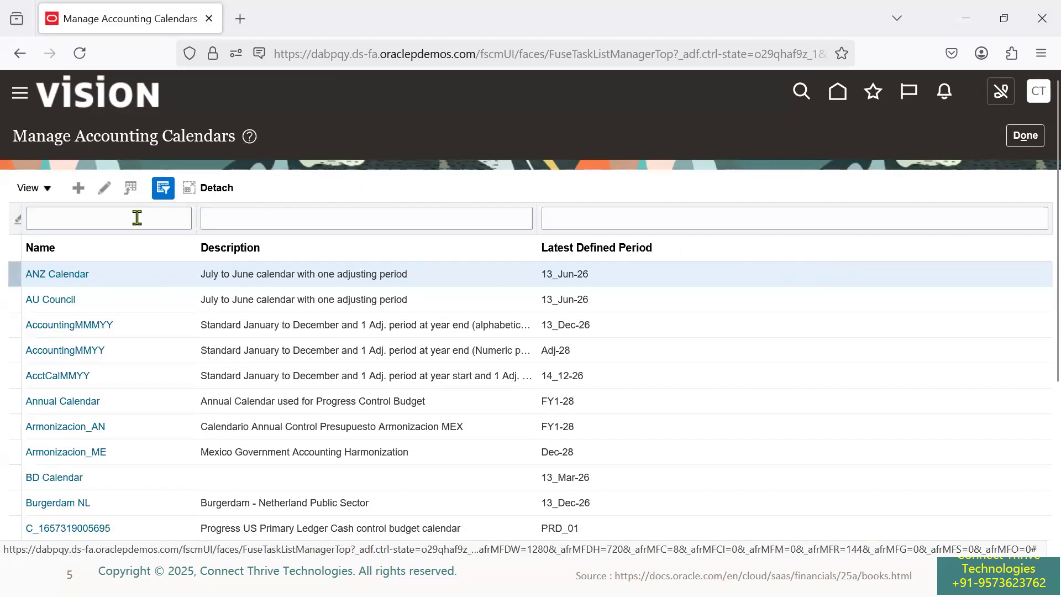
{"action": "left_click", "coordinate": [77, 188]}
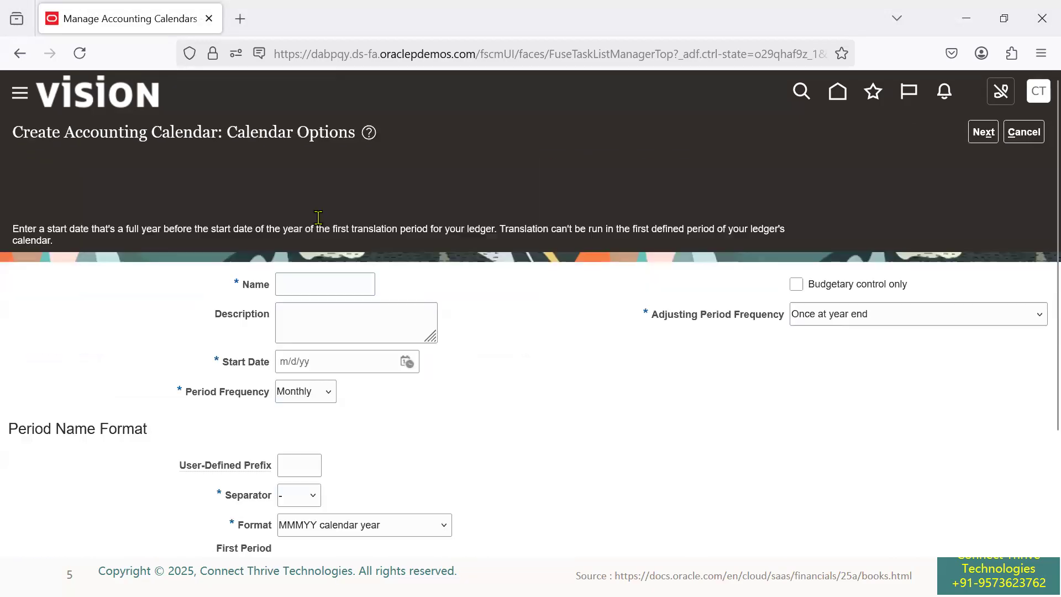
{"action": "left_click", "coordinate": [317, 216]}
{"action": "type", "text": "JOHN_DEERE-CAL"}
{"action": "left_click", "coordinate": [350, 251]}
{"action": "type", "text": "JOHN_DEERE-CAL"}
Set the new calendar's start date to January 1, 2025 and keep the Monthly period frequency.
{"action": "left_click", "coordinate": [407, 293]}
{"action": "left_click", "coordinate": [466, 331]}
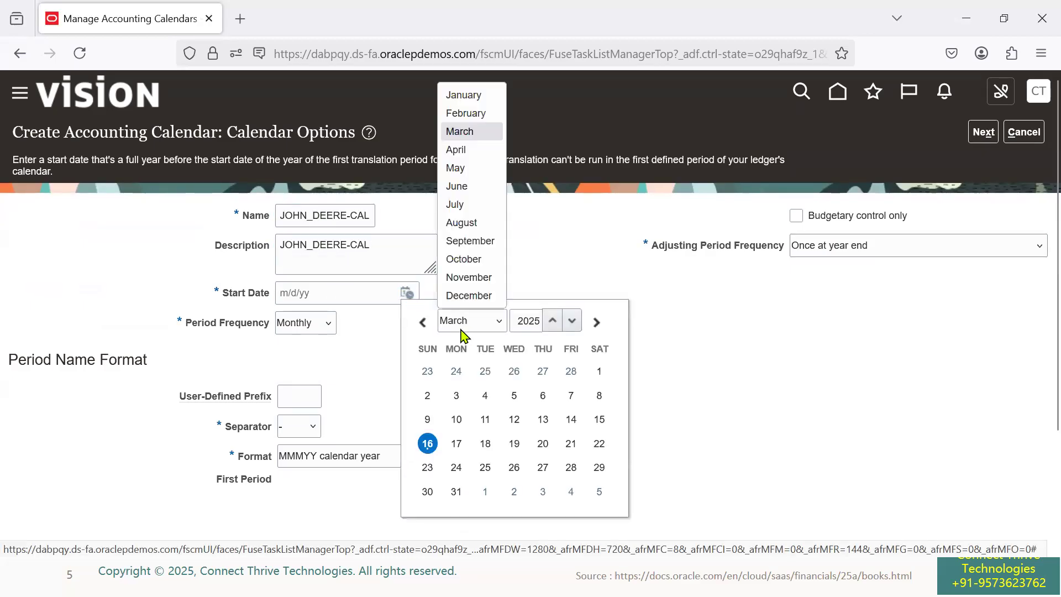
{"action": "left_click", "coordinate": [461, 95]}
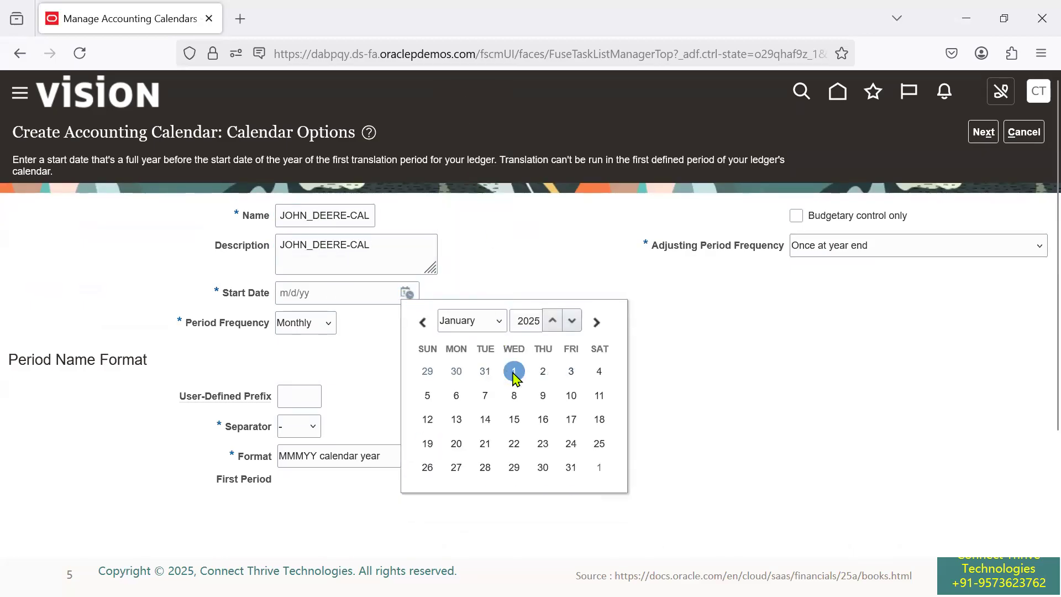
{"action": "left_click", "coordinate": [514, 372]}
{"action": "left_click", "coordinate": [325, 327]}
{"action": "left_click", "coordinate": [371, 394]}
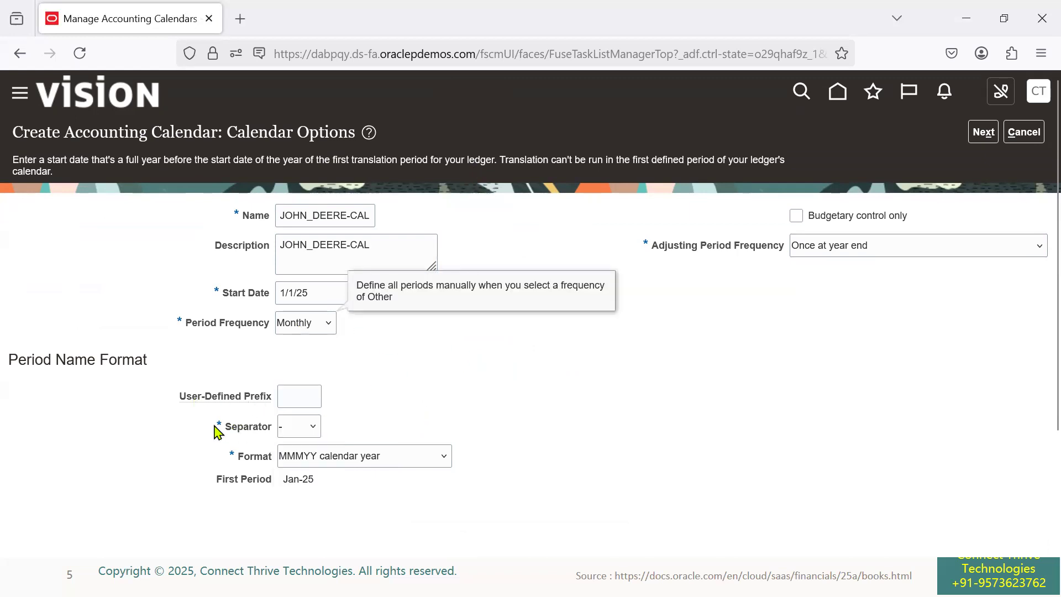
Try None as the separator in the period name format and change it to /.
{"action": "left_click_drag", "start_coordinate": [215, 425], "coordinate": [274, 429]}
{"action": "left_click", "coordinate": [467, 380]}
{"action": "key", "text": "ctrl+plus"}
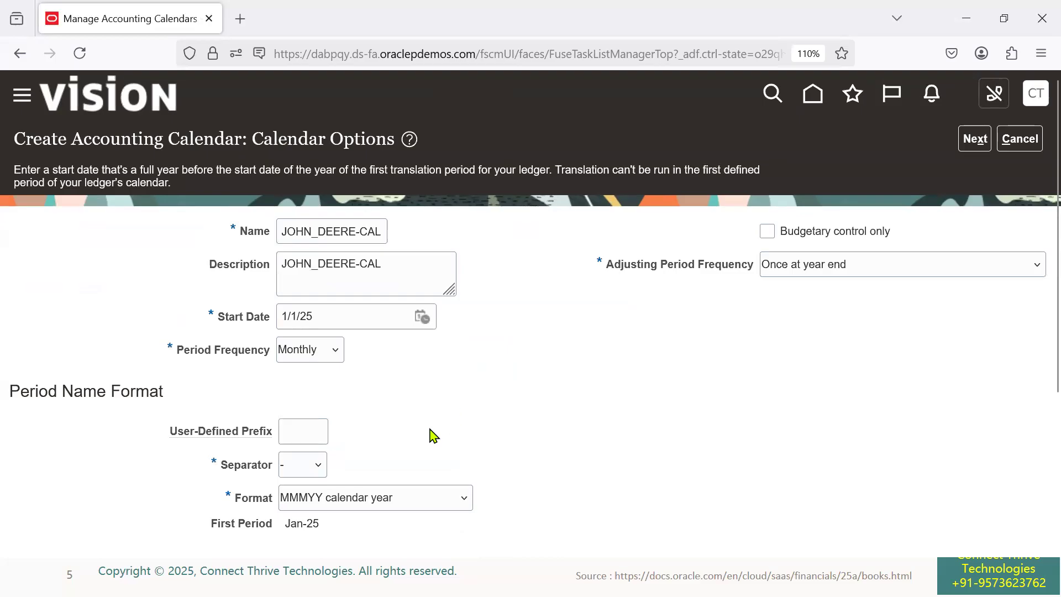
{"action": "scroll", "coordinate": [384, 449], "scroll_direction": "down", "scroll_amount": 2}
{"action": "left_click", "coordinate": [303, 371]}
{"action": "left_click", "coordinate": [303, 409]}
{"action": "double_click", "coordinate": [305, 425]}
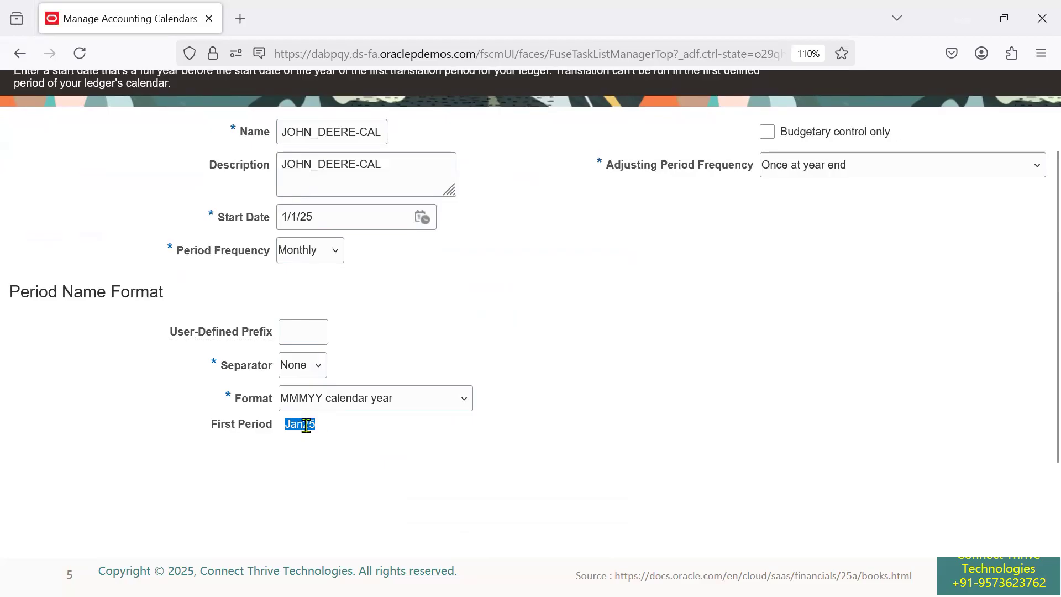
{"action": "left_click", "coordinate": [322, 371]}
{"action": "left_click", "coordinate": [305, 431]}
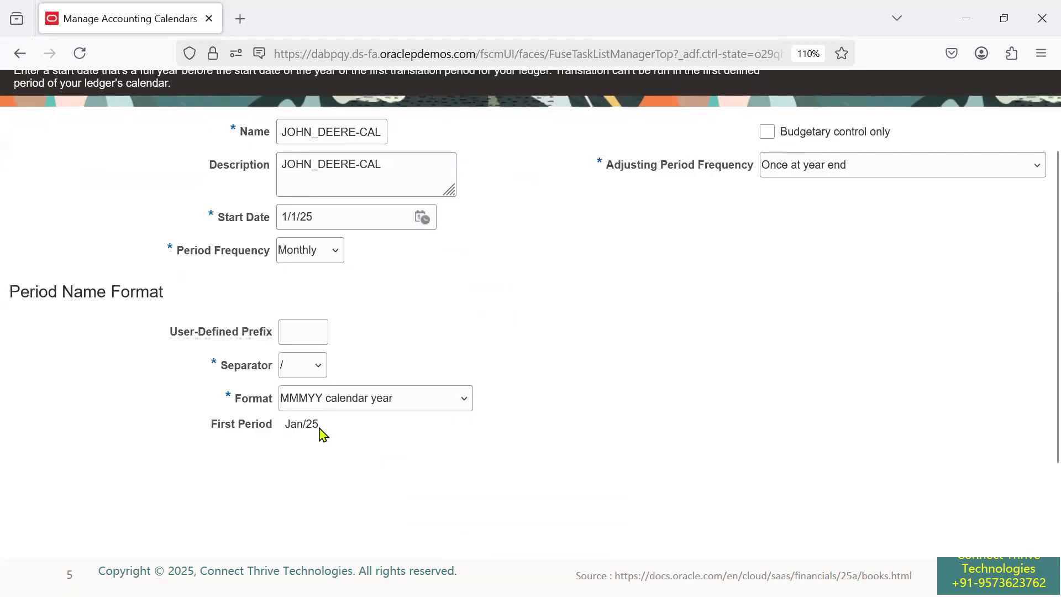
Set the separator of the period name format to - and check the first period preview.
{"action": "left_click", "coordinate": [303, 373]}
{"action": "left_click", "coordinate": [303, 386]}
{"action": "left_click_drag", "start_coordinate": [286, 424], "coordinate": [327, 438]}
{"action": "left_click", "coordinate": [327, 438]}
{"action": "left_click_drag", "start_coordinate": [242, 409], "coordinate": [273, 407]}
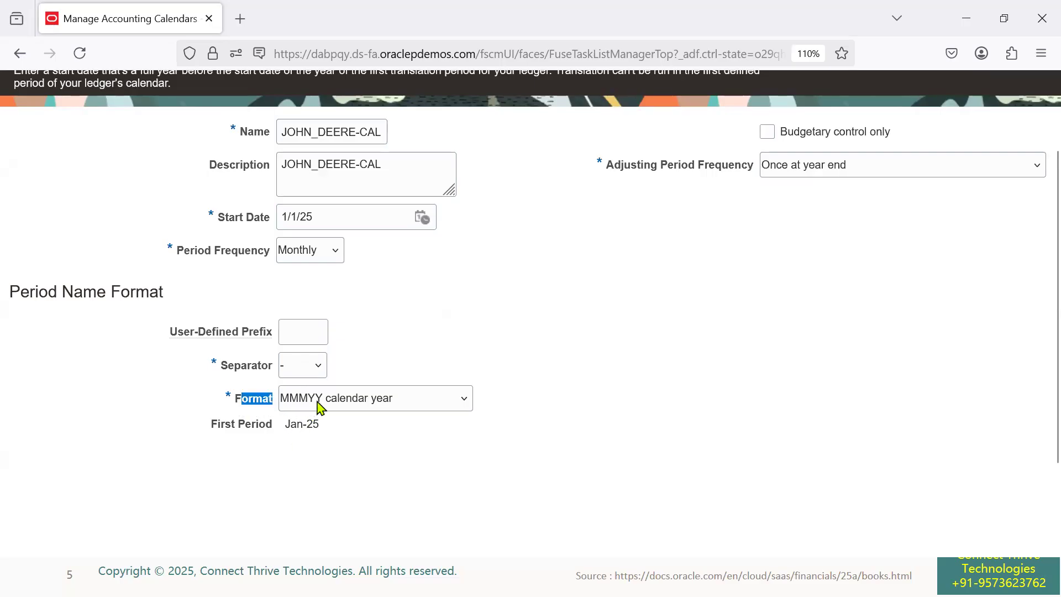
{"action": "left_click", "coordinate": [304, 425]}
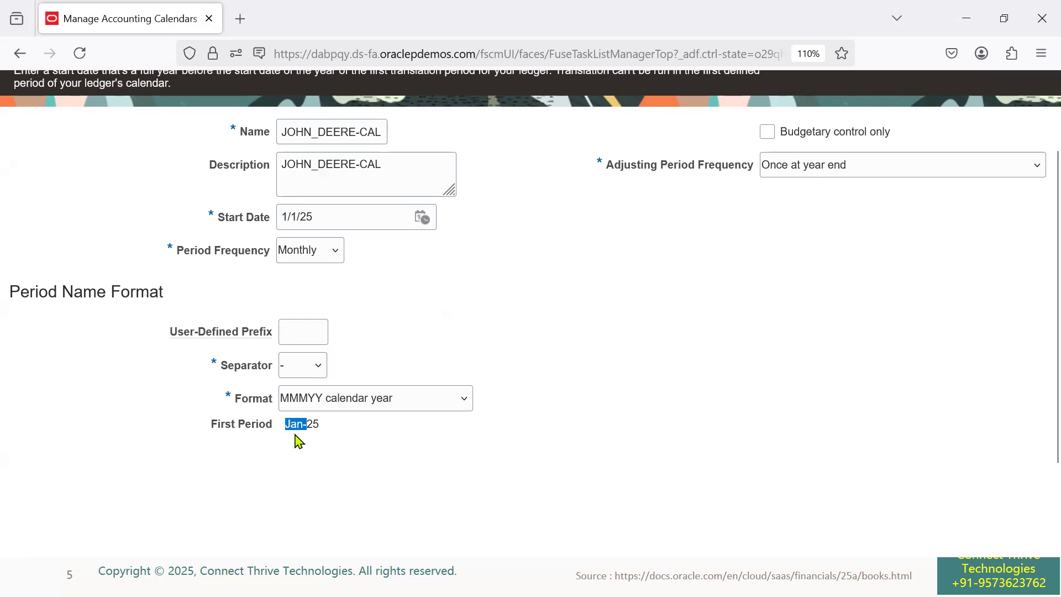
{"action": "left_click", "coordinate": [307, 420]}
{"action": "left_click_drag", "start_coordinate": [294, 424], "coordinate": [336, 417]}
Try MMMYYYY fiscal year and MMYYYY calendar year as the period name format, checking the first period preview.
{"action": "left_click", "coordinate": [338, 407]}
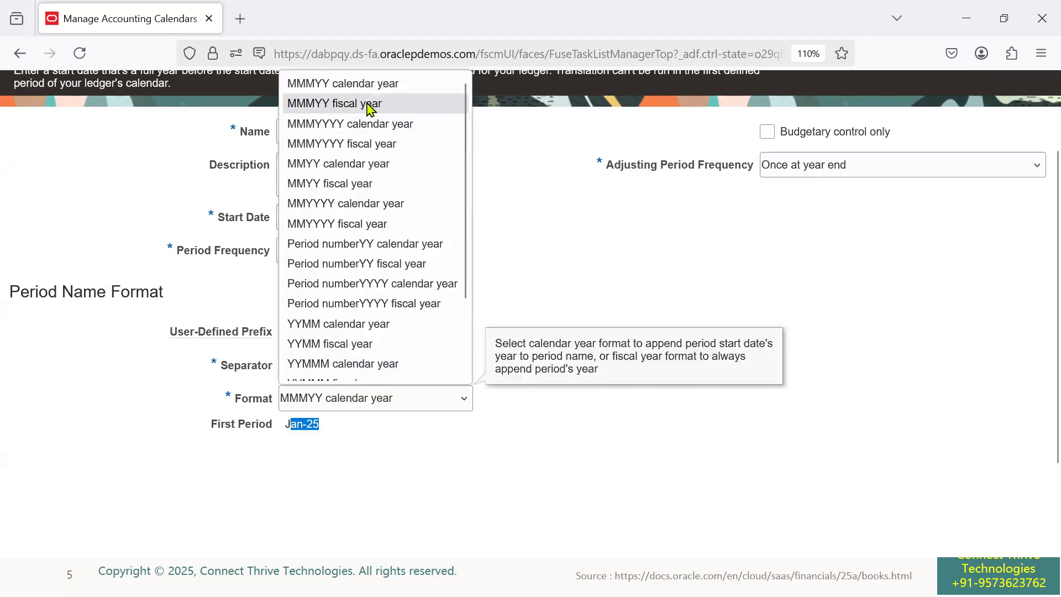
{"action": "left_click", "coordinate": [366, 144]}
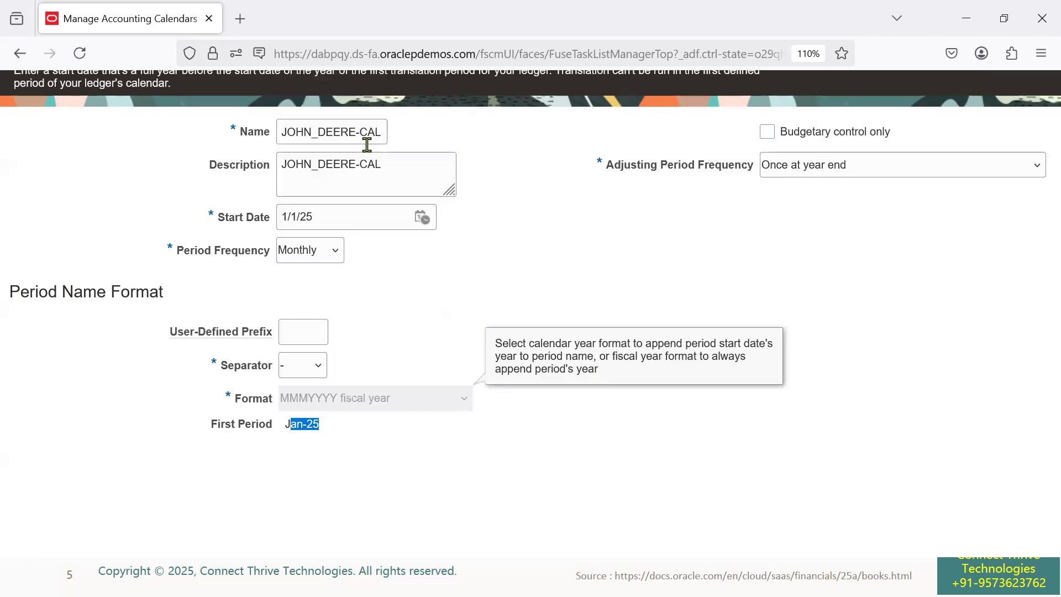
{"action": "left_click_drag", "start_coordinate": [331, 424], "coordinate": [285, 425]}
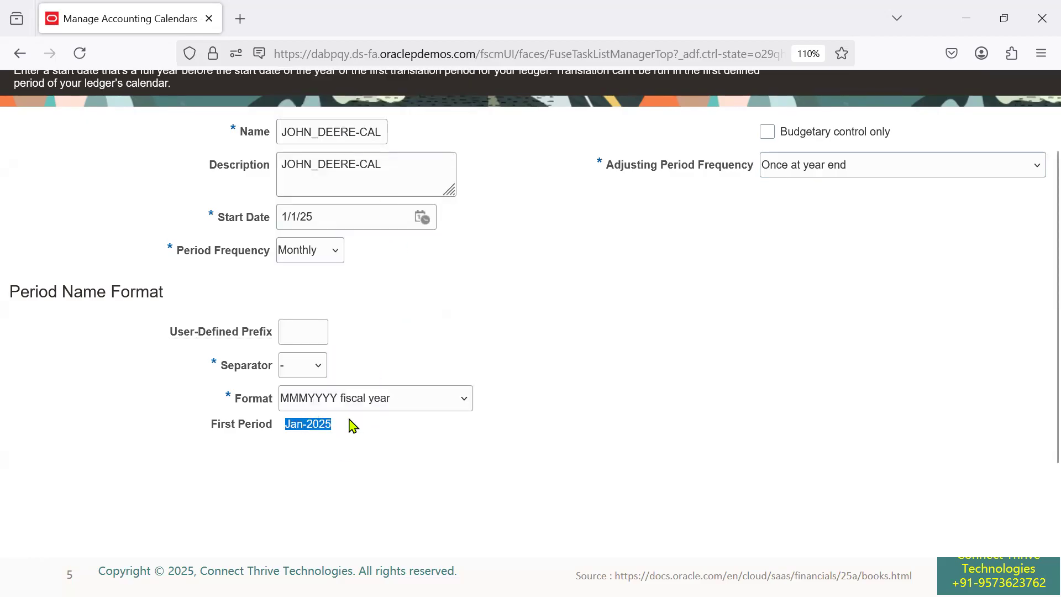
{"action": "left_click", "coordinate": [346, 403]}
{"action": "left_click", "coordinate": [373, 194]}
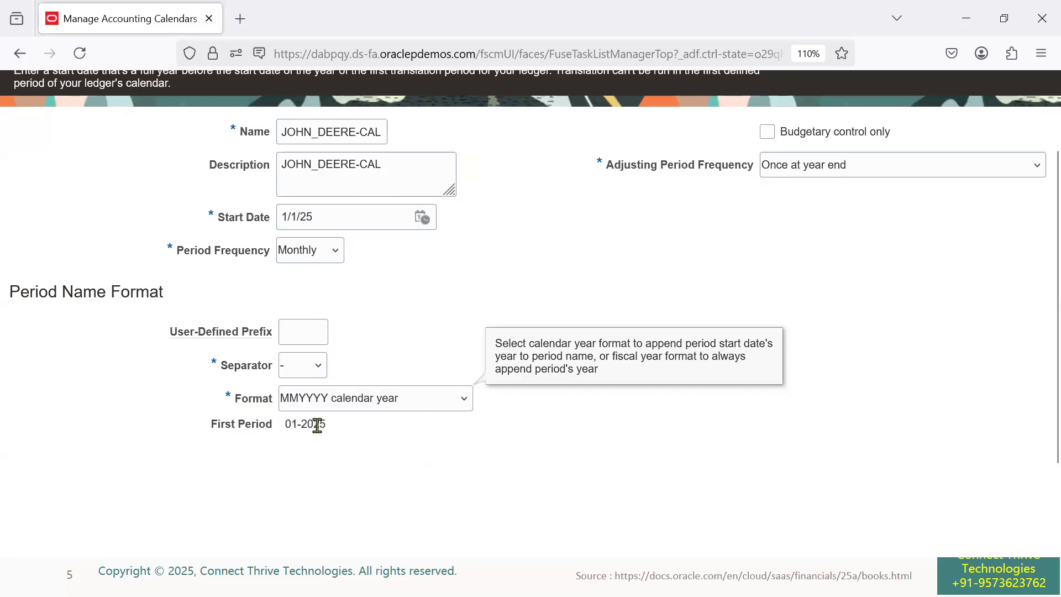
Try YYMM calendar year and YYMMM calendar year as the period name format and check the first period preview.
{"action": "left_click", "coordinate": [348, 400]}
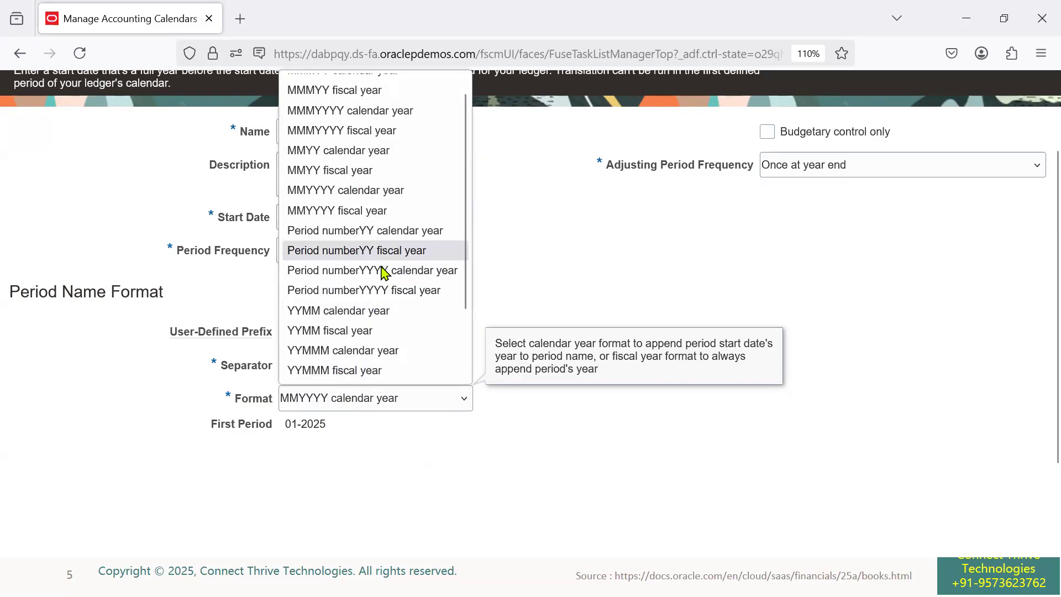
{"action": "left_click", "coordinate": [371, 310]}
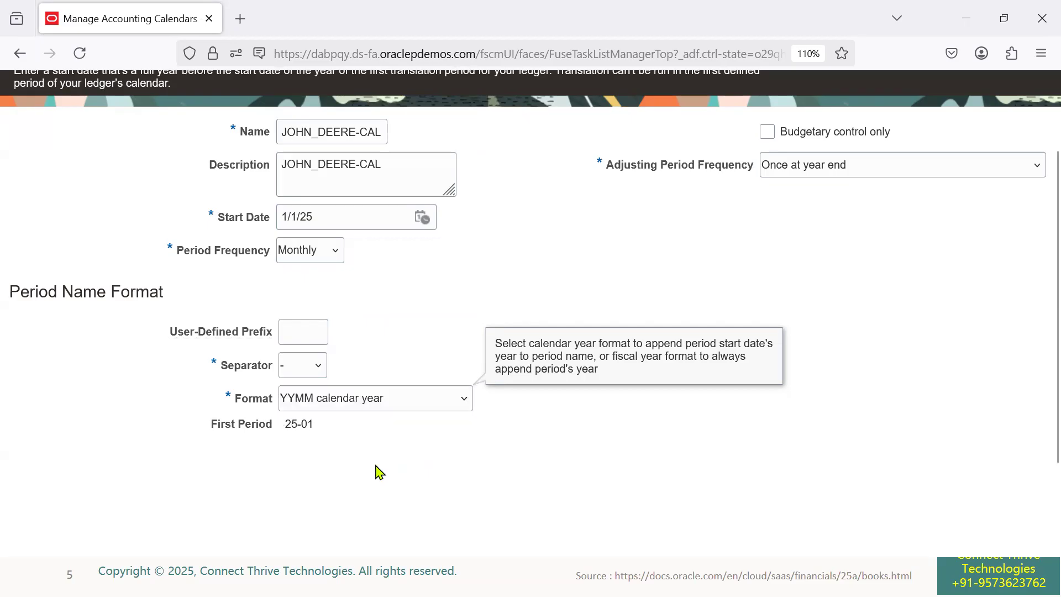
{"action": "left_click_drag", "start_coordinate": [301, 424], "coordinate": [308, 424]}
{"action": "left_click", "coordinate": [359, 400]}
{"action": "left_click", "coordinate": [343, 356]}
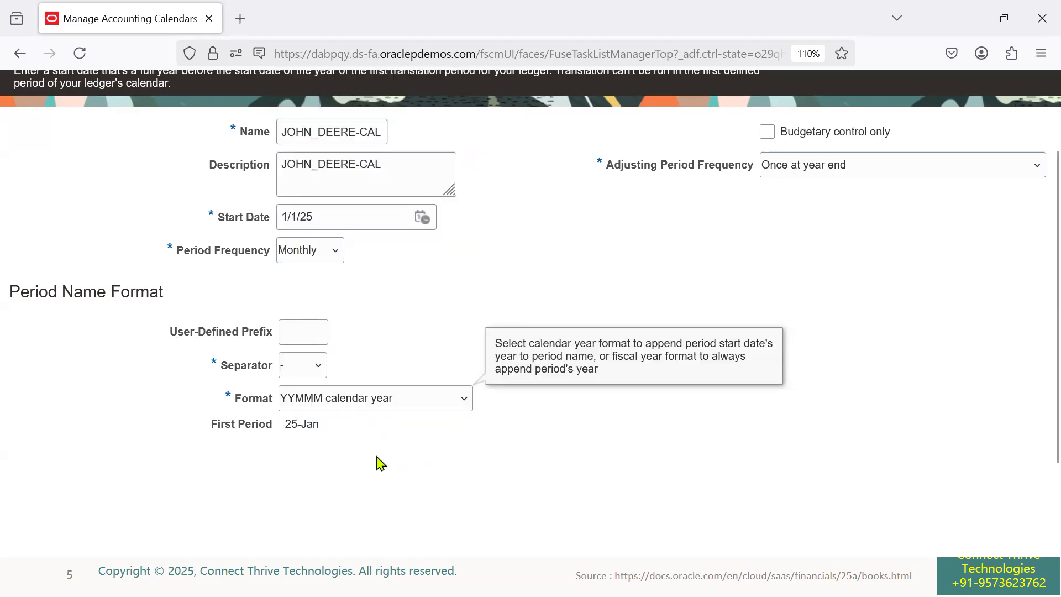
{"action": "left_click_drag", "start_coordinate": [287, 424], "coordinate": [365, 428]}
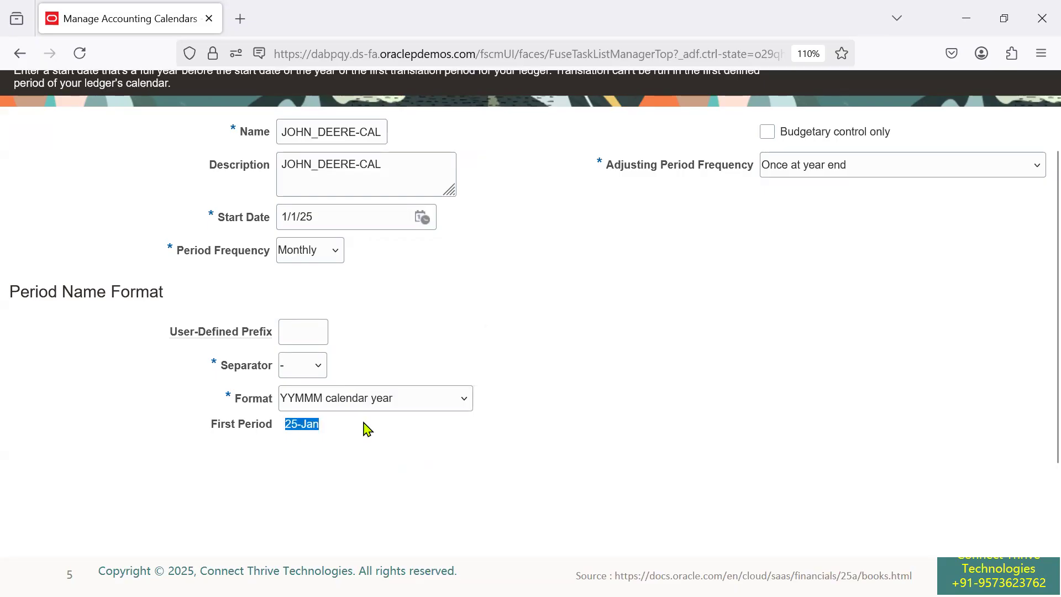
Set the period name format to MMMYY calendar year.
{"action": "left_click", "coordinate": [352, 401]}
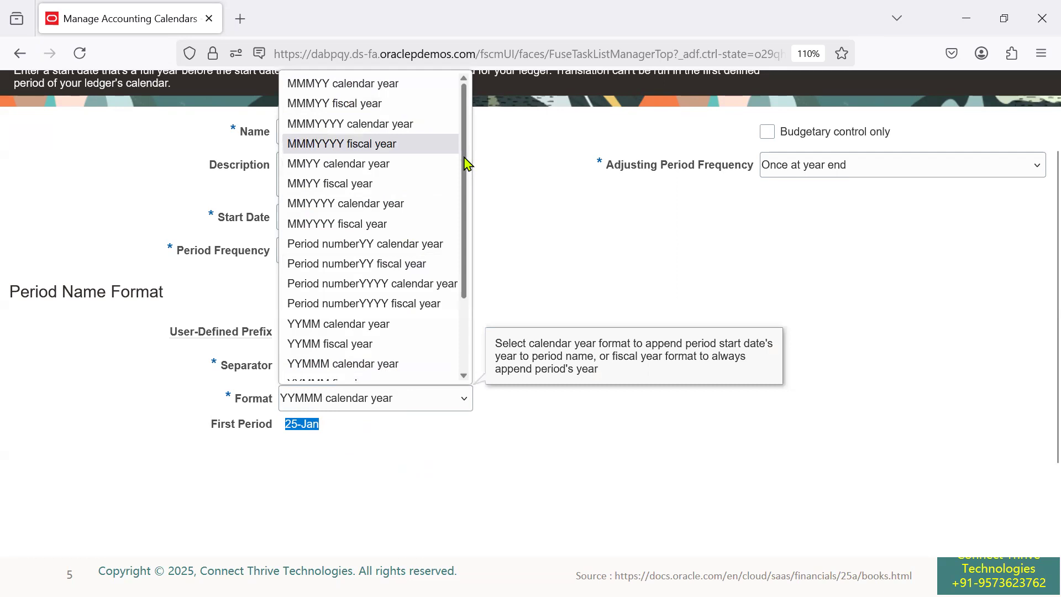
{"action": "left_click", "coordinate": [387, 88]}
{"action": "triple_click", "coordinate": [312, 421]}
Review the available adjusting period frequency options and keep Once at year end.
{"action": "scroll", "coordinate": [638, 359], "scroll_direction": "up", "scroll_amount": 2}
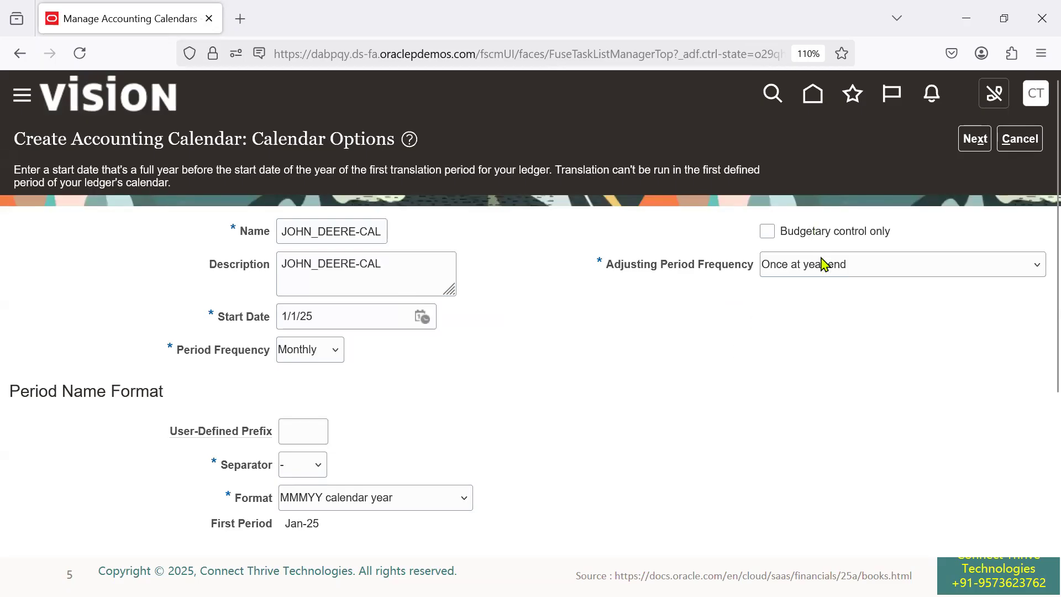
{"action": "left_click_drag", "start_coordinate": [757, 253], "coordinate": [923, 277]}
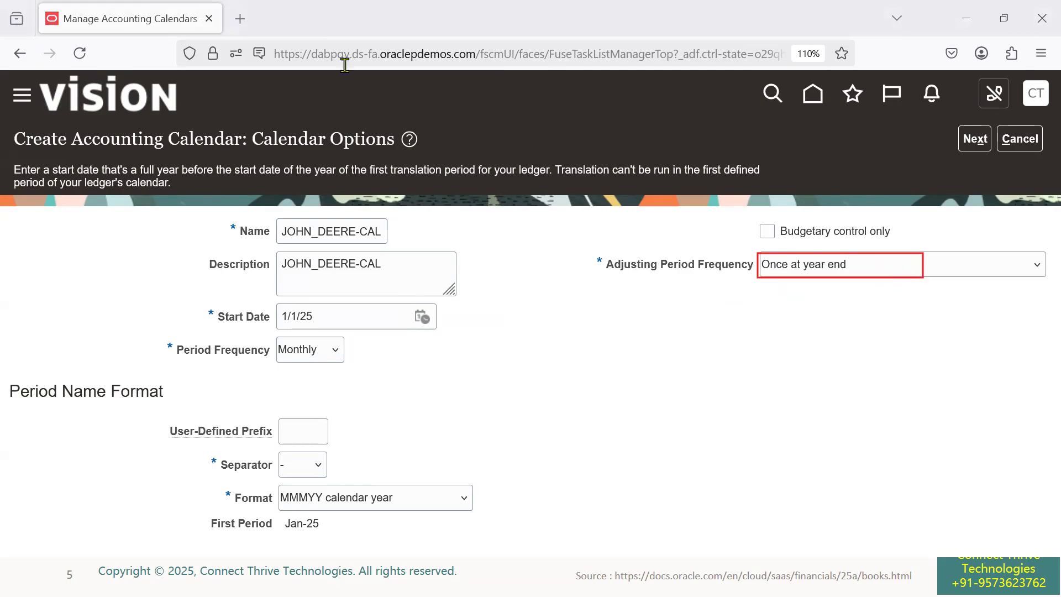
{"action": "left_click", "coordinate": [815, 274]}
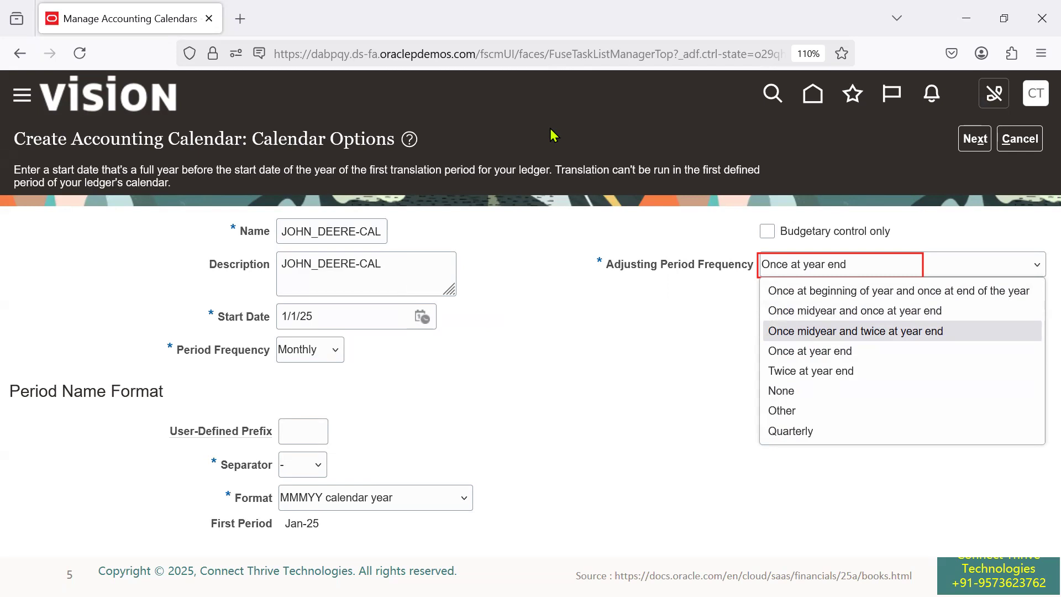
{"action": "left_click", "coordinate": [823, 268]}
{"action": "key", "text": "ctrl+shift+5"}
{"action": "left_click", "coordinate": [758, 254]}
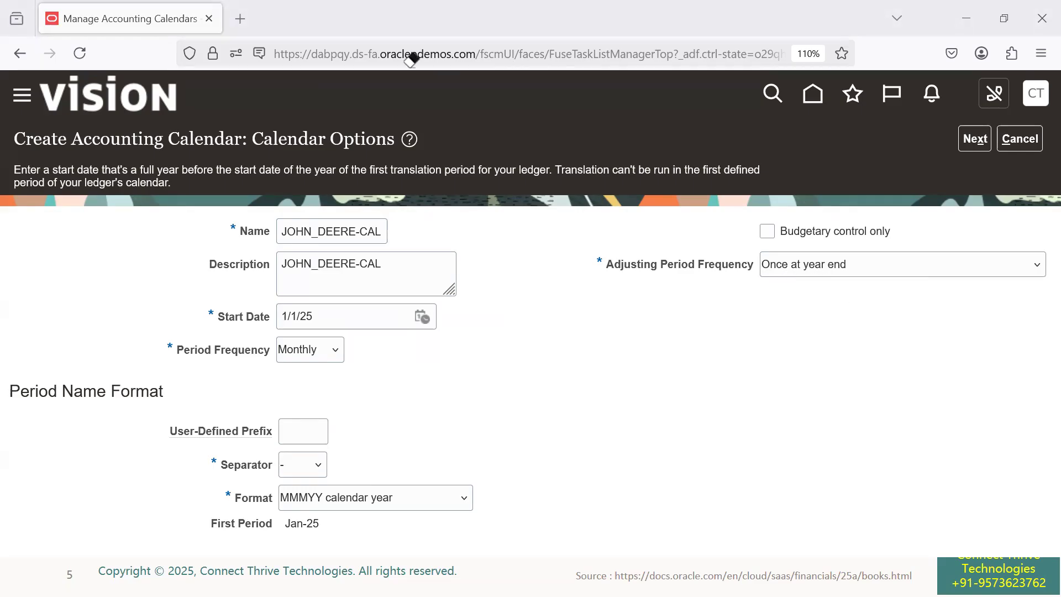
Continue to the period details and examine the generated periods, including the adjusting period at year end.
{"action": "left_click", "coordinate": [974, 138]}
{"action": "scroll", "coordinate": [718, 398], "scroll_direction": "down", "scroll_amount": 10}
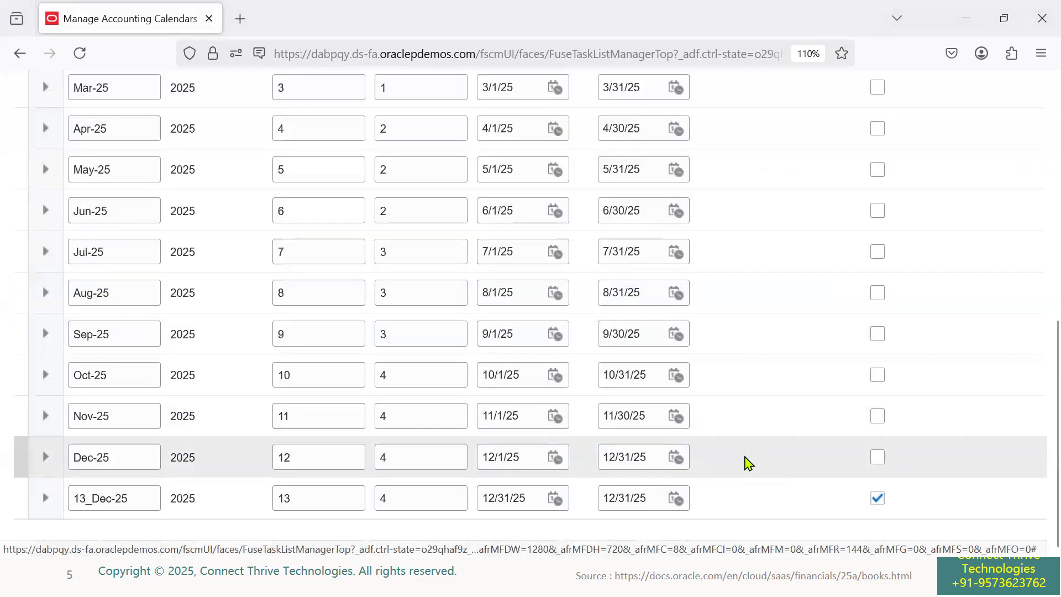
{"action": "left_click", "coordinate": [82, 504]}
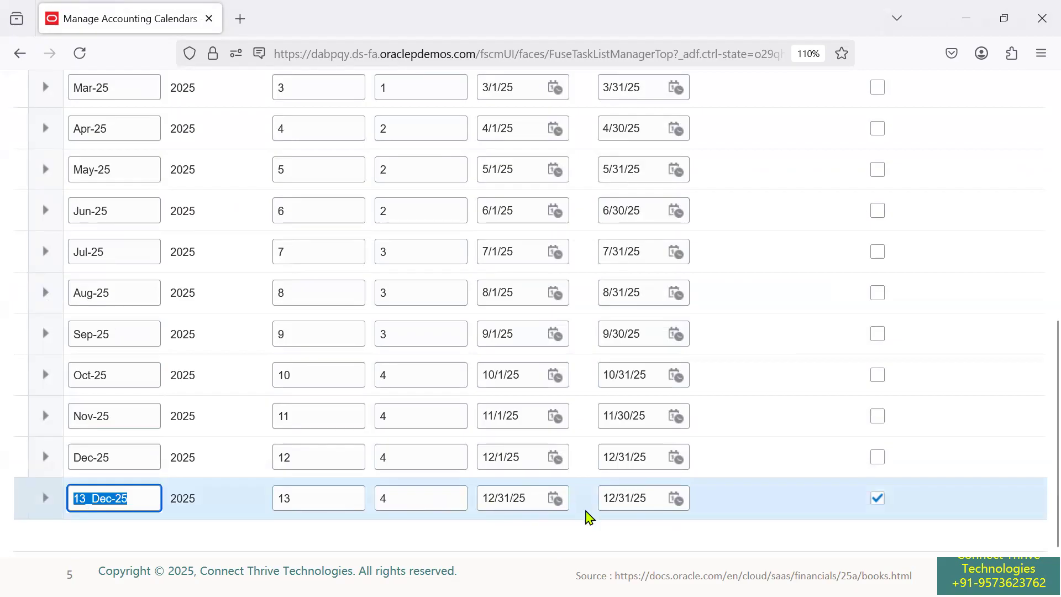
{"action": "scroll", "coordinate": [966, 533], "scroll_direction": "up", "scroll_amount": 10}
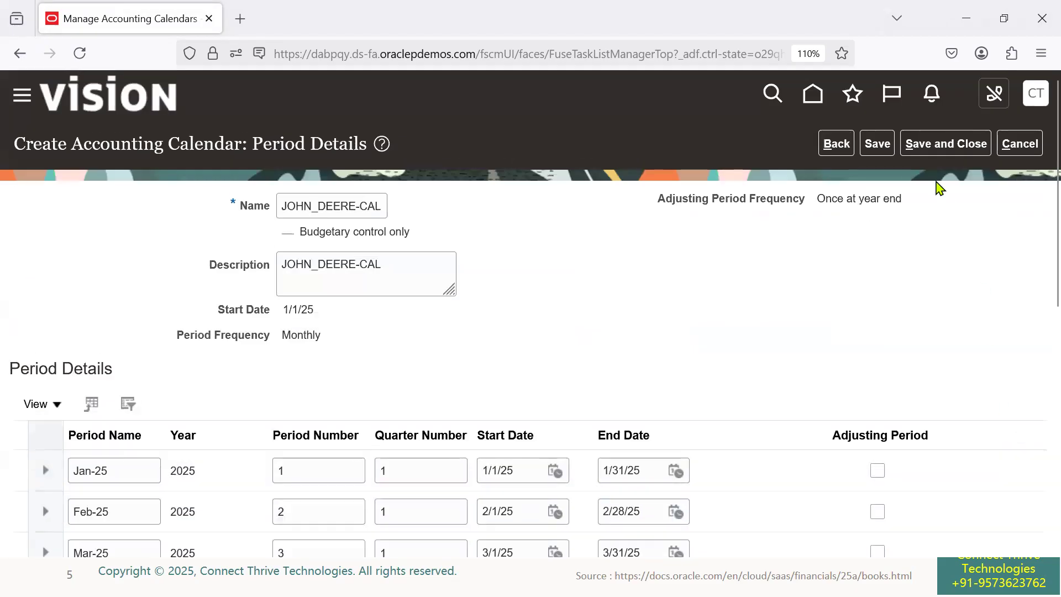
Return to the calendar options, try Twice at year end as the adjusting period frequency and regenerate the period details.
{"action": "left_click", "coordinate": [848, 148]}
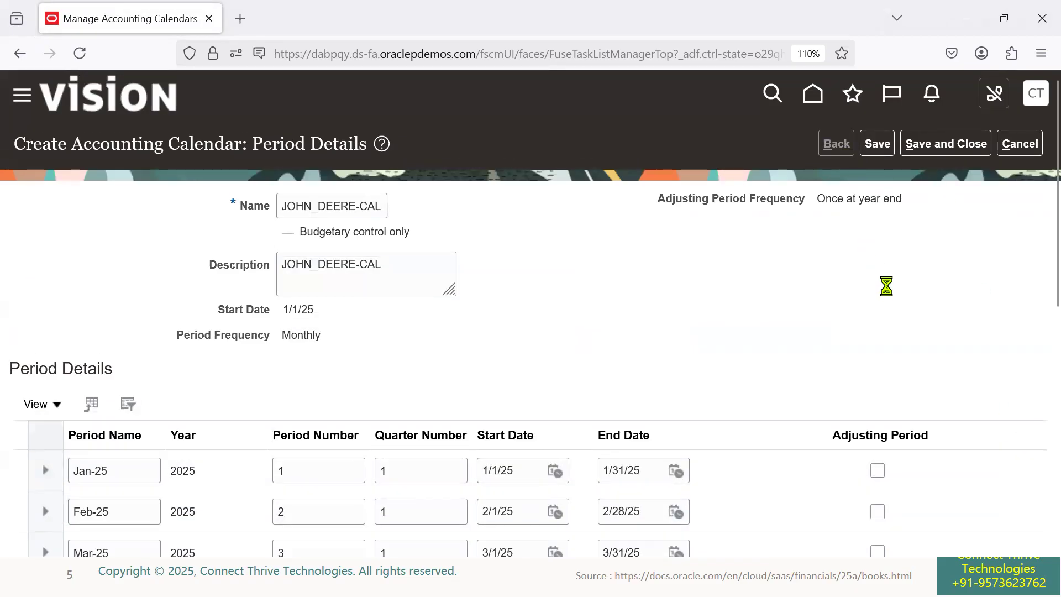
{"action": "left_click", "coordinate": [679, 346]}
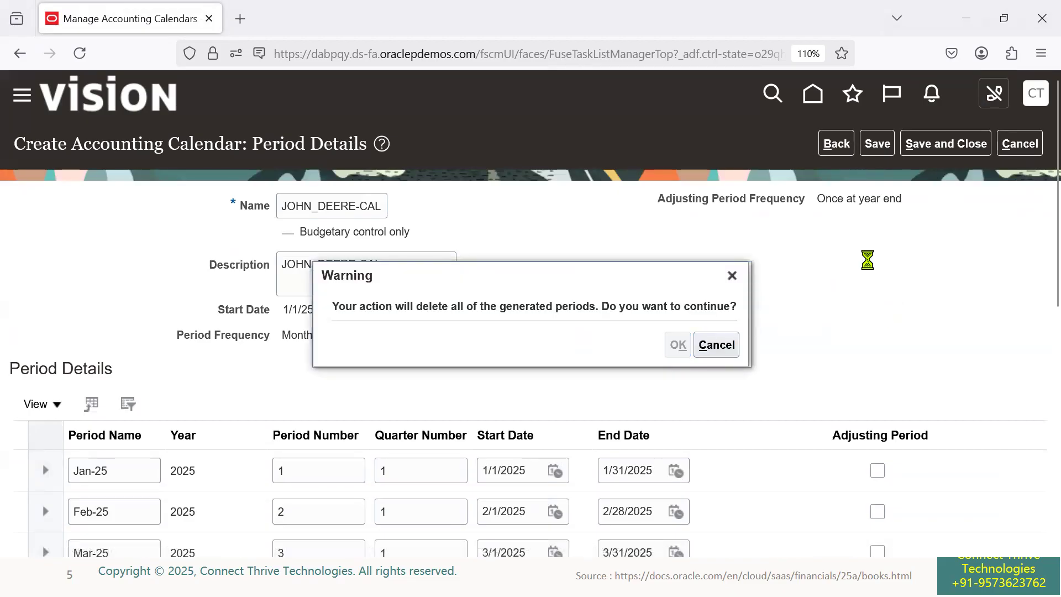
{"action": "left_click", "coordinate": [879, 265]}
{"action": "left_click", "coordinate": [867, 371]}
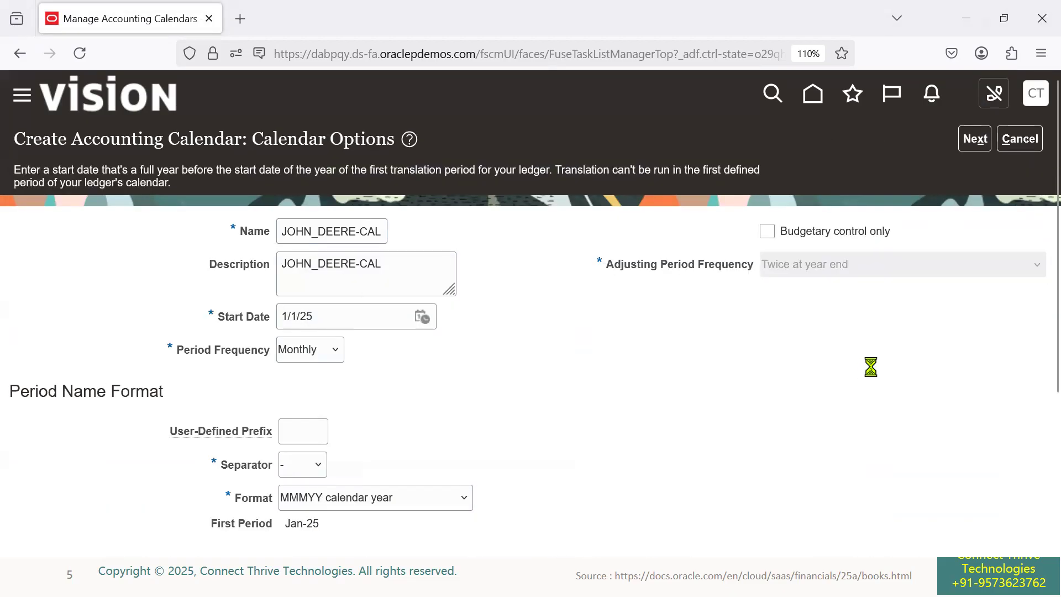
{"action": "left_click", "coordinate": [975, 138]}
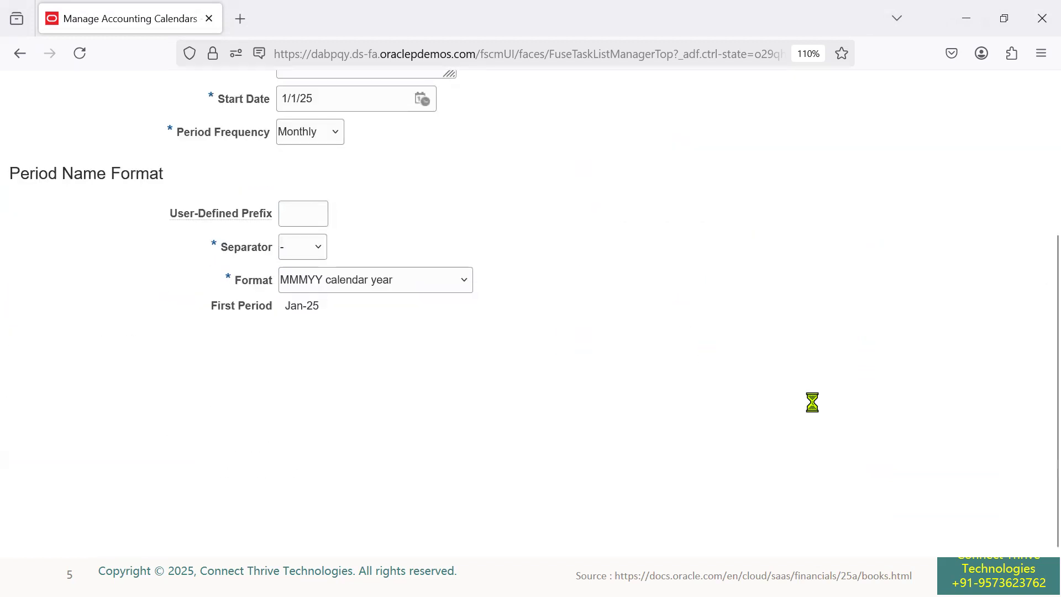
{"action": "scroll", "coordinate": [816, 408], "scroll_direction": "down", "scroll_amount": 8}
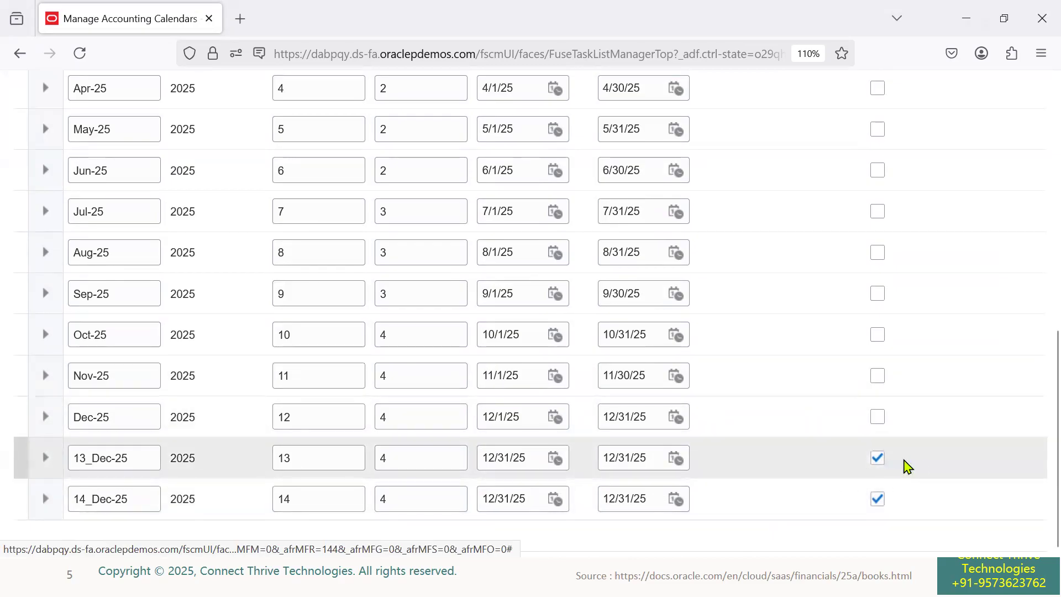
Go back to the calendar options, discarding the generated periods, and set the adjusting period frequency to Once at year end.
{"action": "scroll", "coordinate": [928, 462], "scroll_direction": "up", "scroll_amount": 10}
{"action": "left_click", "coordinate": [836, 144]}
{"action": "left_click", "coordinate": [678, 344]}
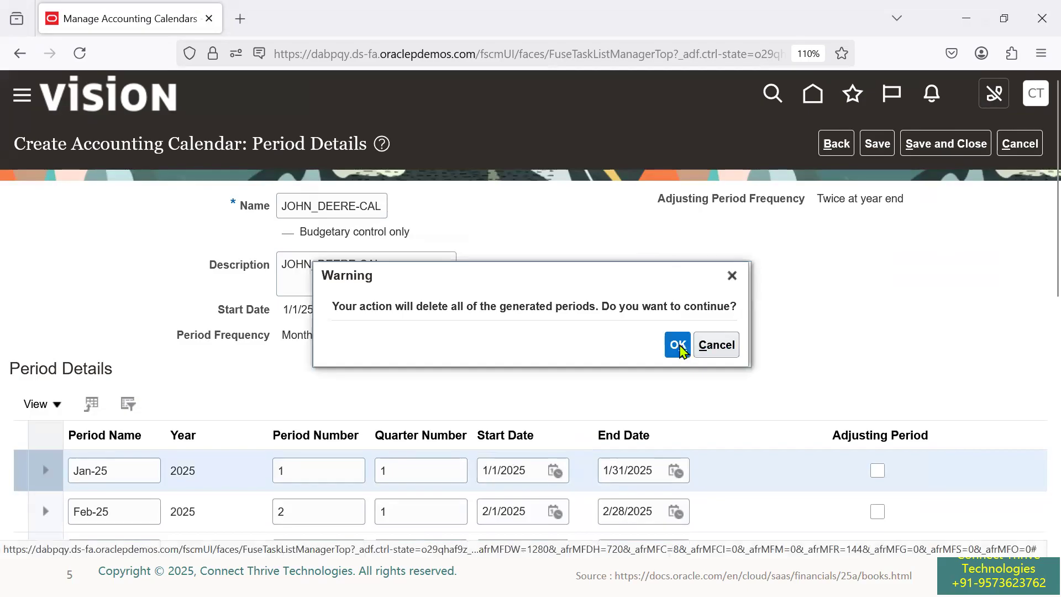
{"action": "left_click", "coordinate": [862, 264]}
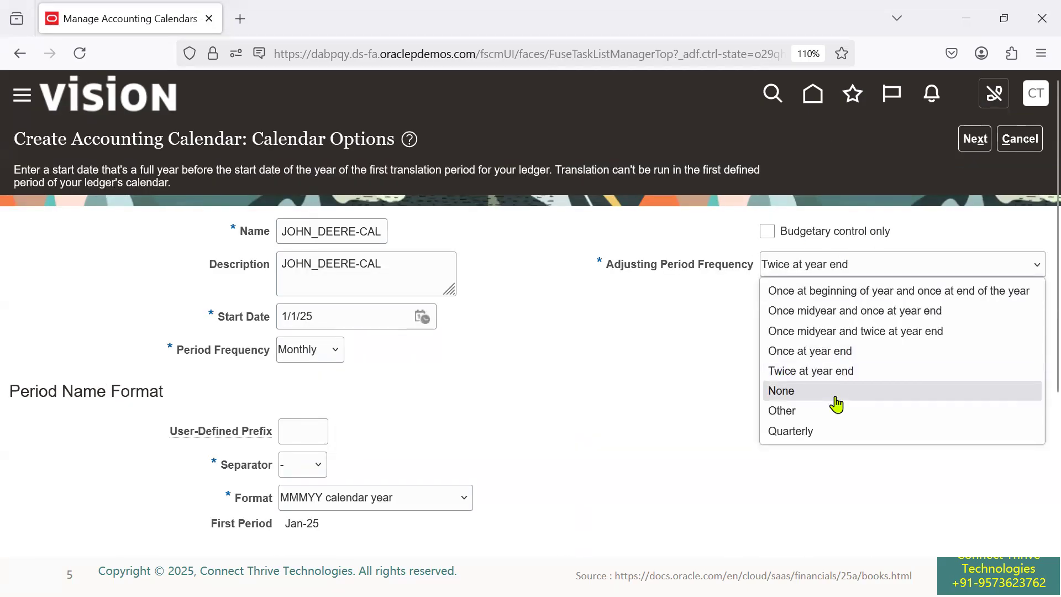
{"action": "left_click", "coordinate": [837, 356]}
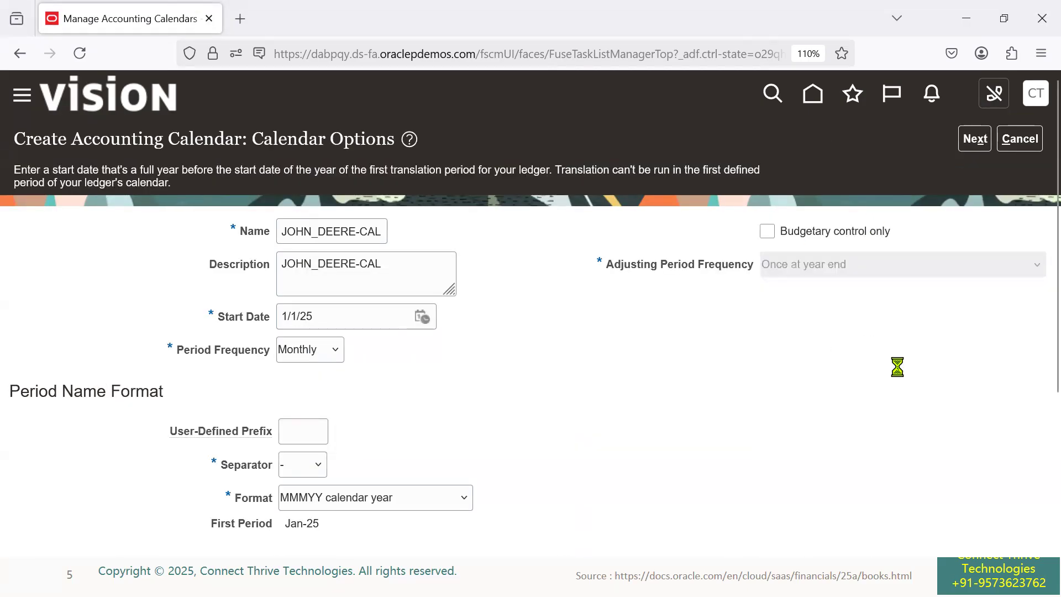
{"action": "left_click", "coordinate": [816, 268]}
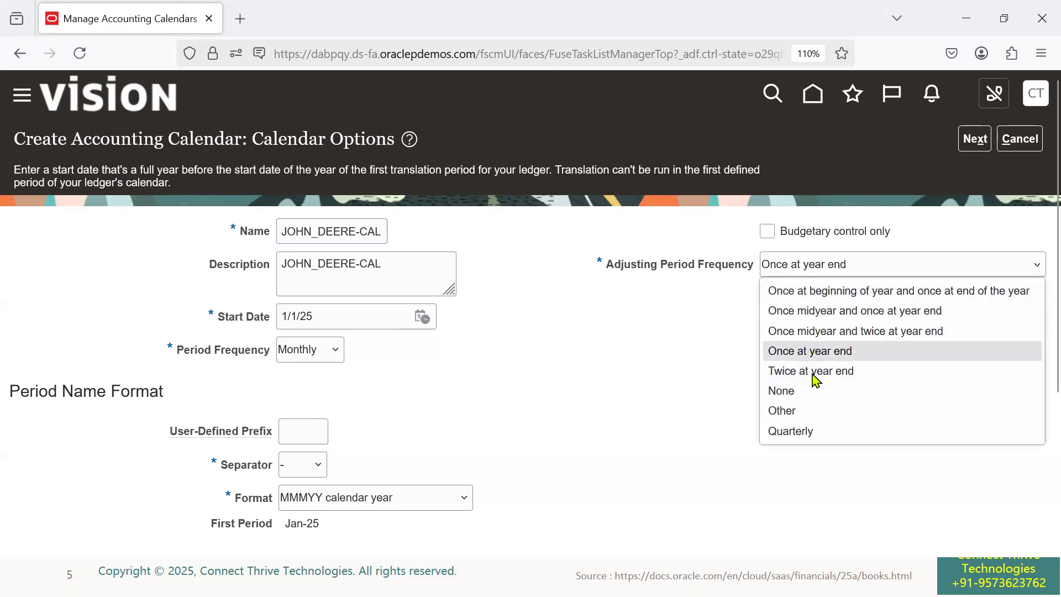
{"action": "left_click", "coordinate": [812, 352]}
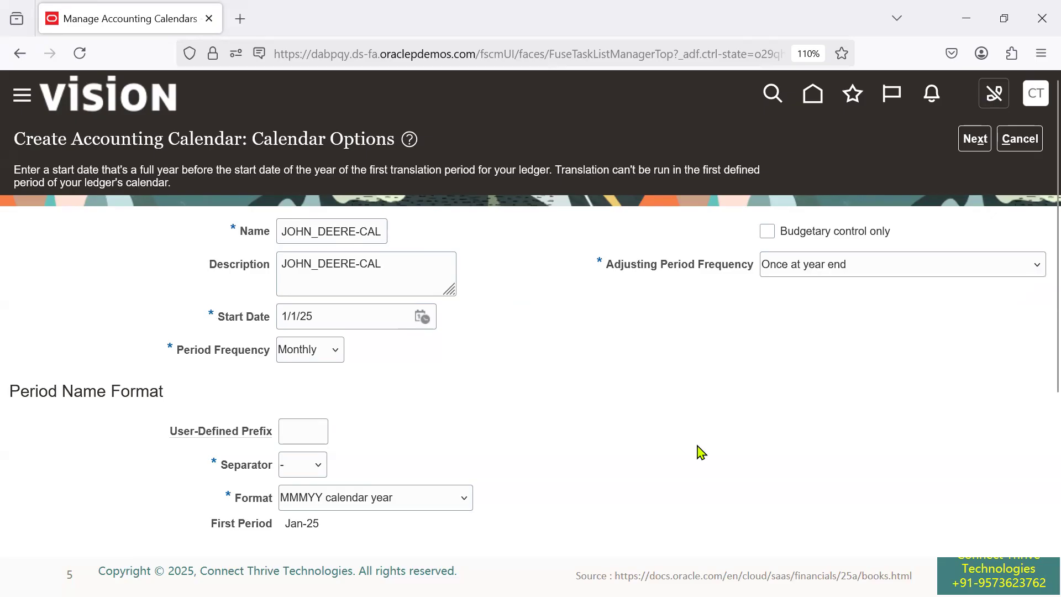
Check the calendar's name, start date and period frequency, and continue to the period details to review the generated periods.
{"action": "left_click_drag", "start_coordinate": [241, 232], "coordinate": [348, 235]}
{"action": "double_click", "coordinate": [333, 317]}
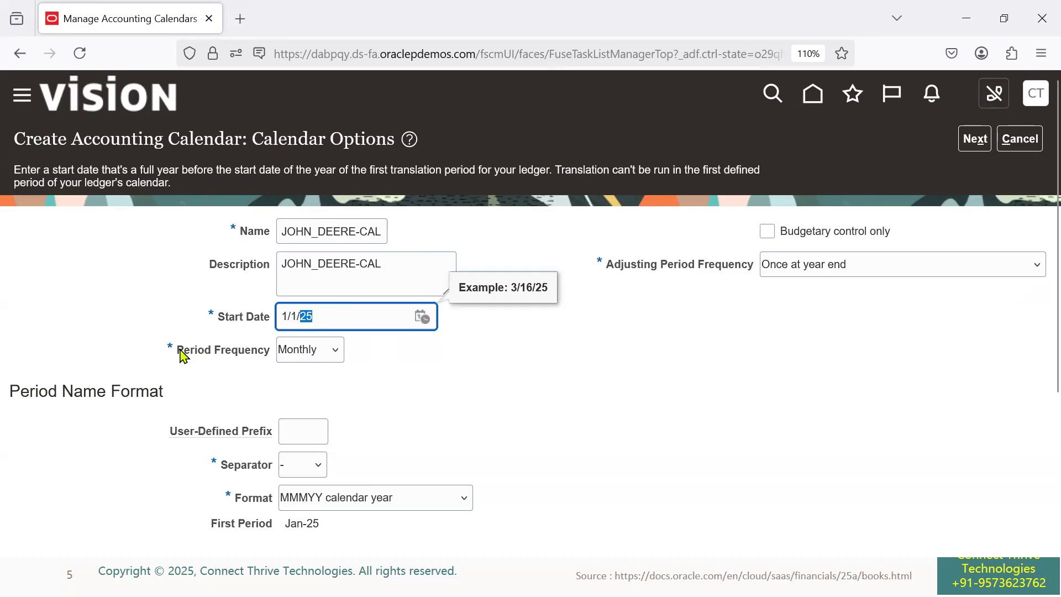
{"action": "left_click_drag", "start_coordinate": [181, 352], "coordinate": [346, 354]}
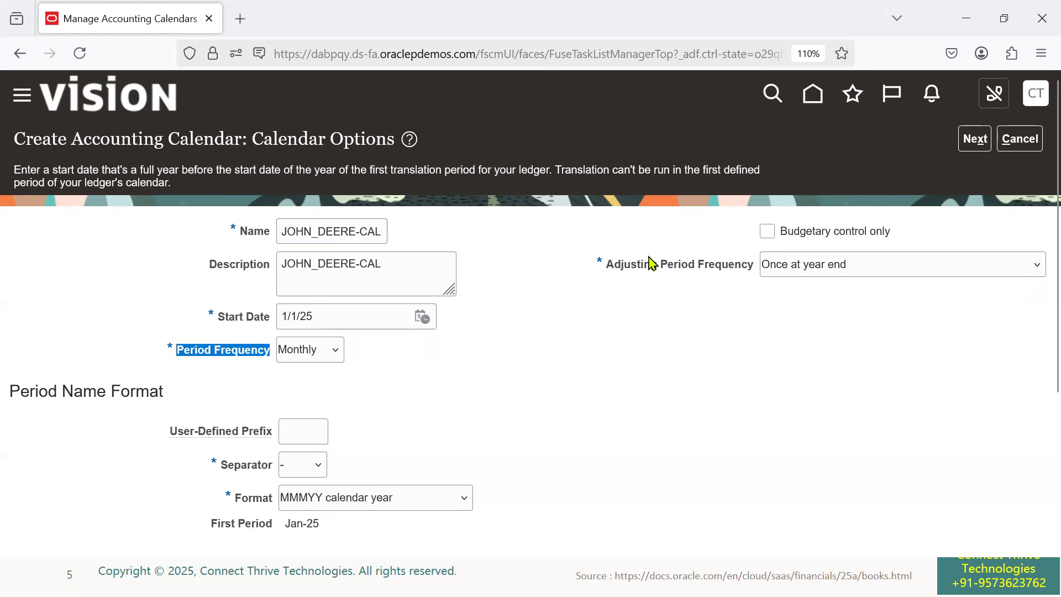
{"action": "left_click", "coordinate": [974, 139]}
{"action": "scroll", "coordinate": [367, 372], "scroll_direction": "down", "scroll_amount": 8}
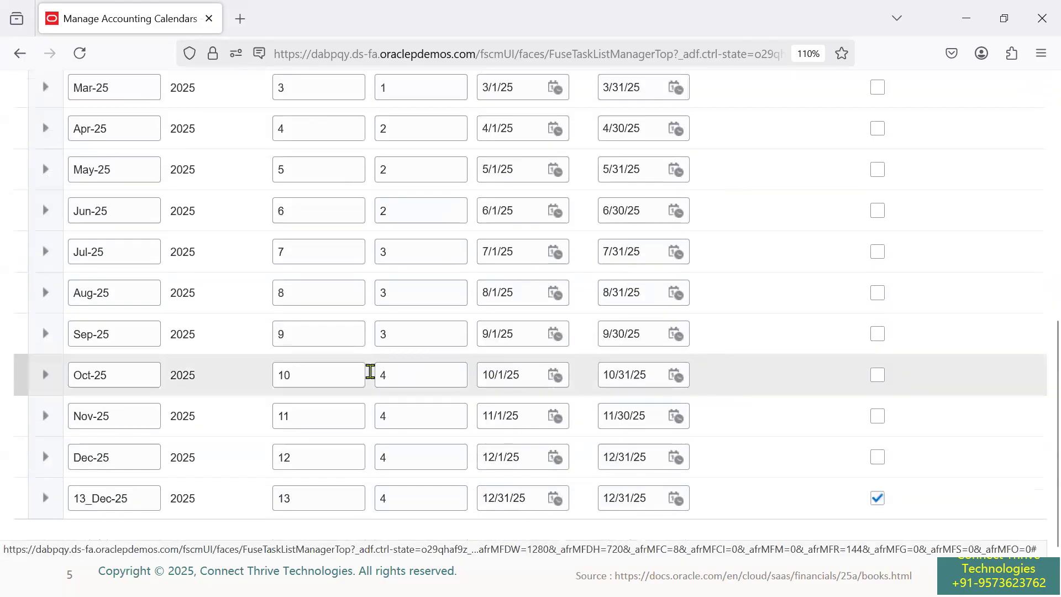
{"action": "scroll", "coordinate": [202, 267], "scroll_direction": "up", "scroll_amount": 4}
{"action": "scroll", "coordinate": [209, 466], "scroll_direction": "down", "scroll_amount": 4}
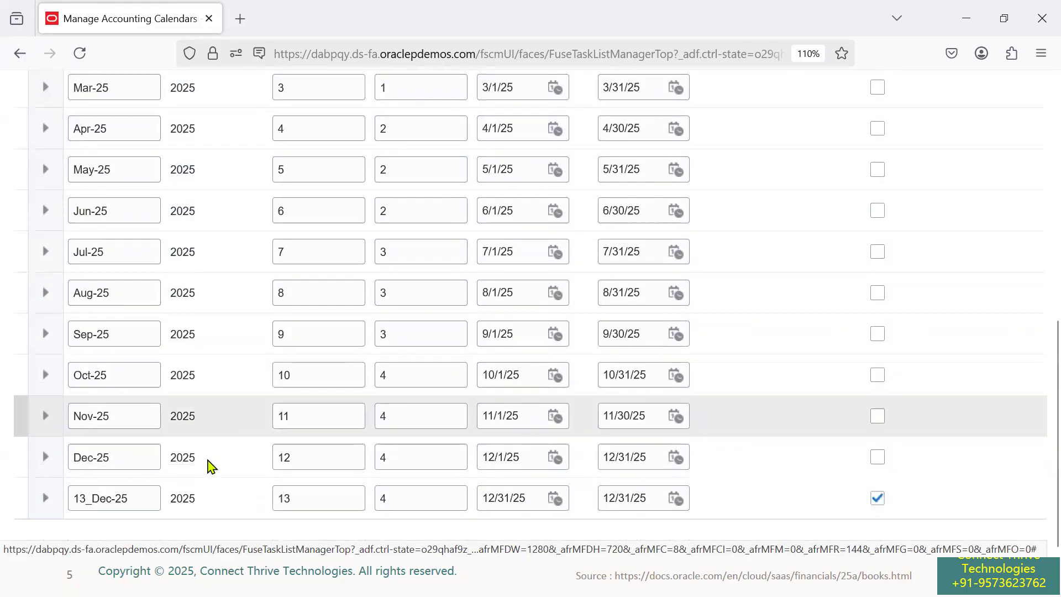
Save the JOHN_DEERE-CAL accounting calendar with its generated periods.
{"action": "scroll", "coordinate": [1013, 372], "scroll_direction": "up", "scroll_amount": 8}
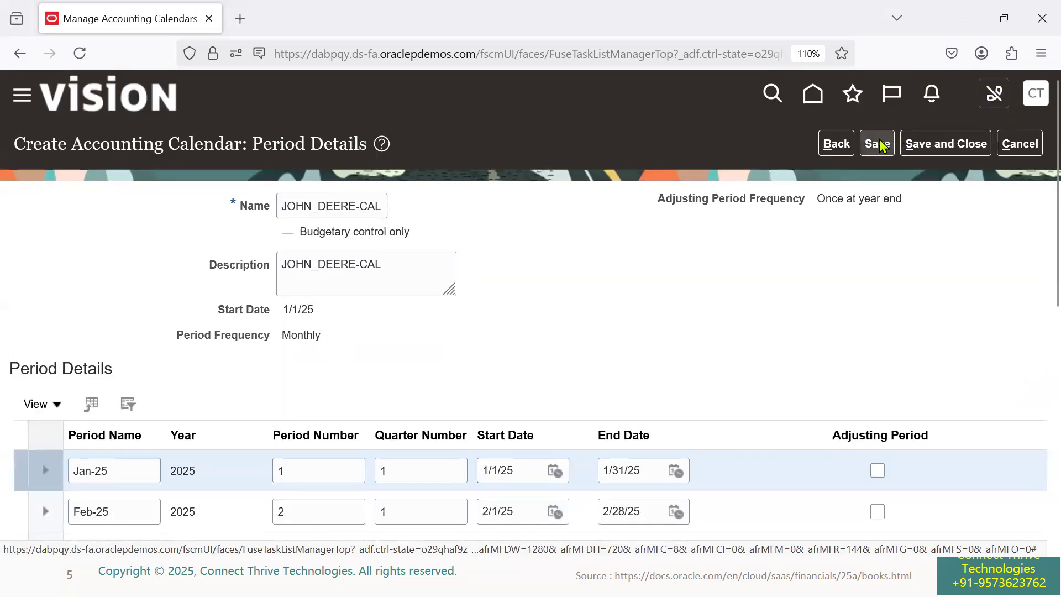
{"action": "left_click", "coordinate": [878, 143]}
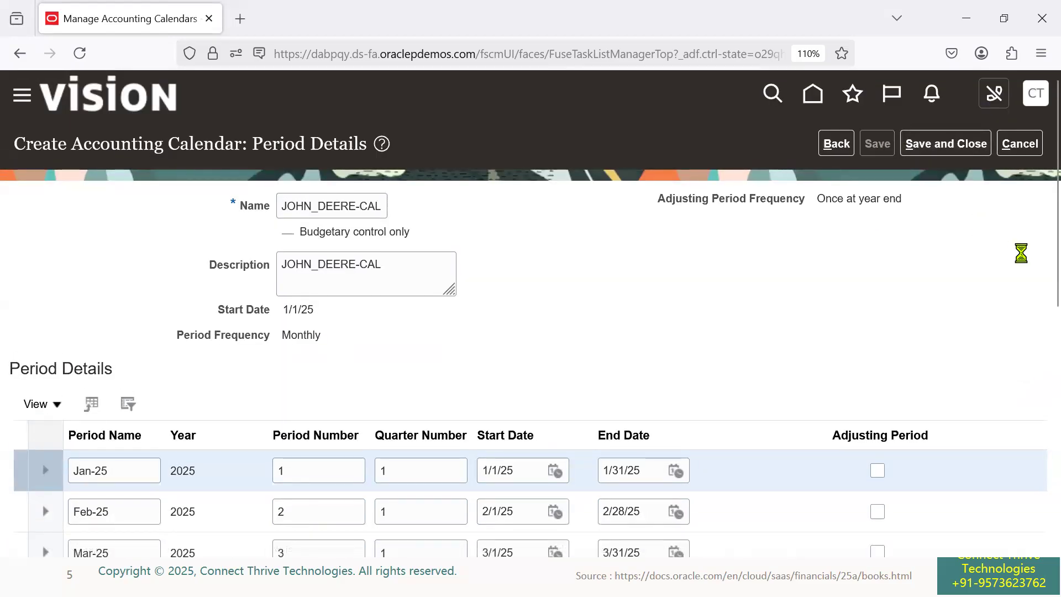
{"action": "left_click", "coordinate": [943, 144]}
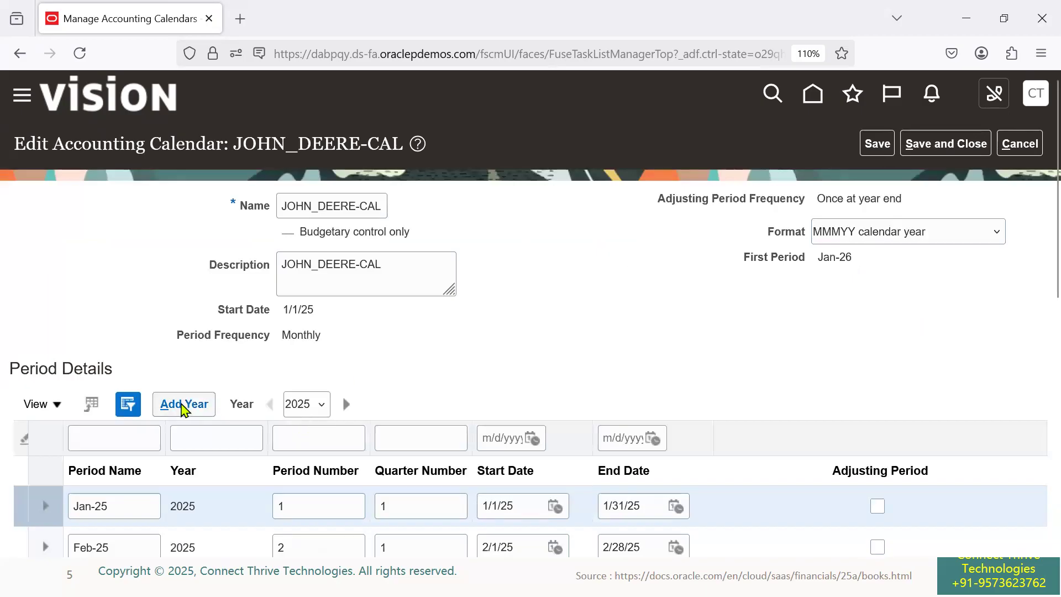
Check the calendar's available years, save and close JOHN_DEERE-CAL, and finish managing accounting calendars.
{"action": "left_click", "coordinate": [320, 404]}
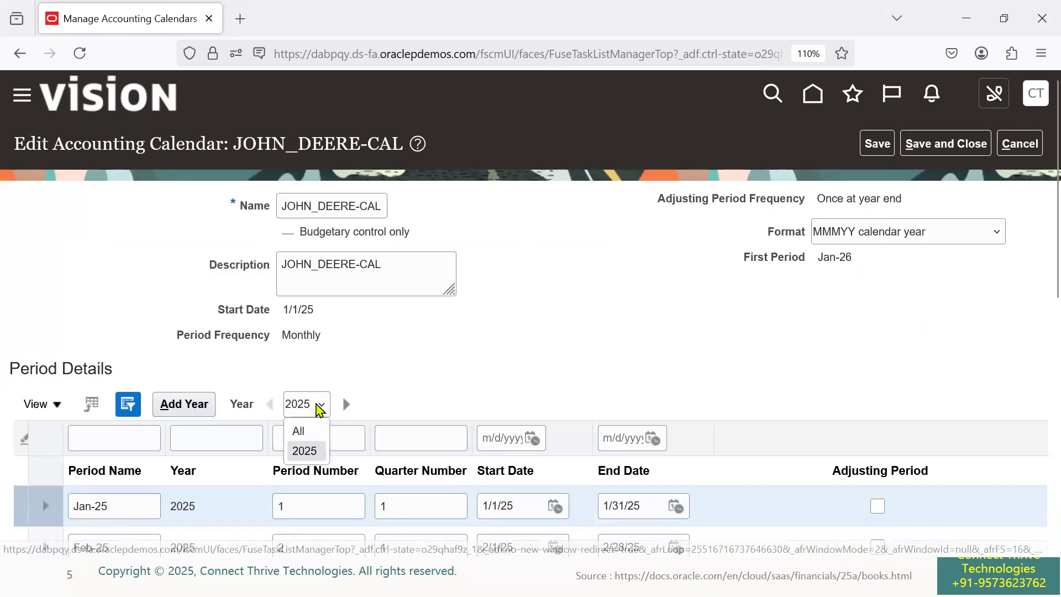
{"action": "left_click", "coordinate": [522, 338]}
{"action": "left_click", "coordinate": [958, 148]}
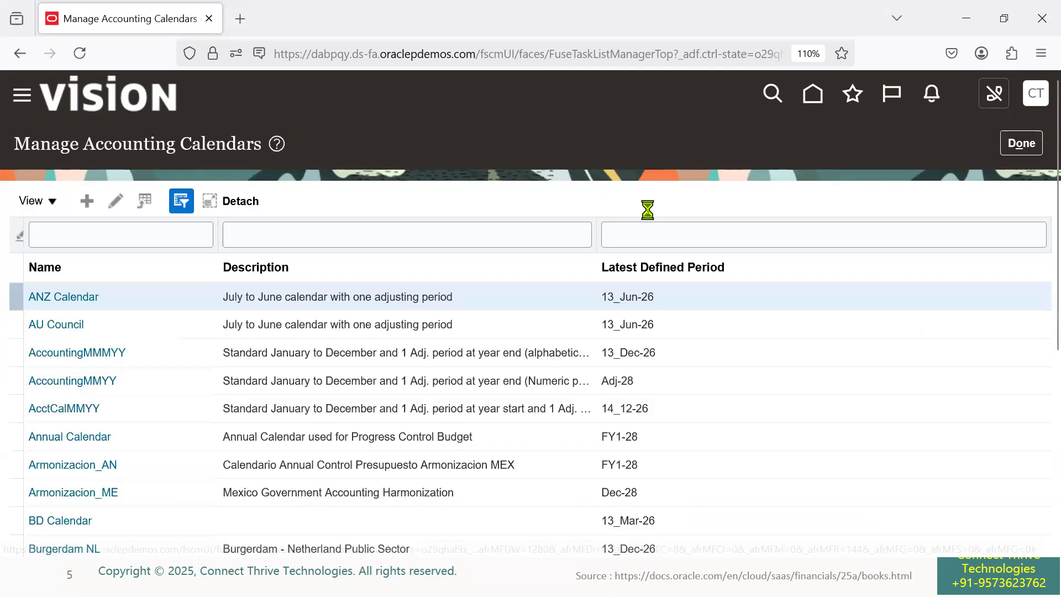
{"action": "left_click", "coordinate": [1015, 147]}
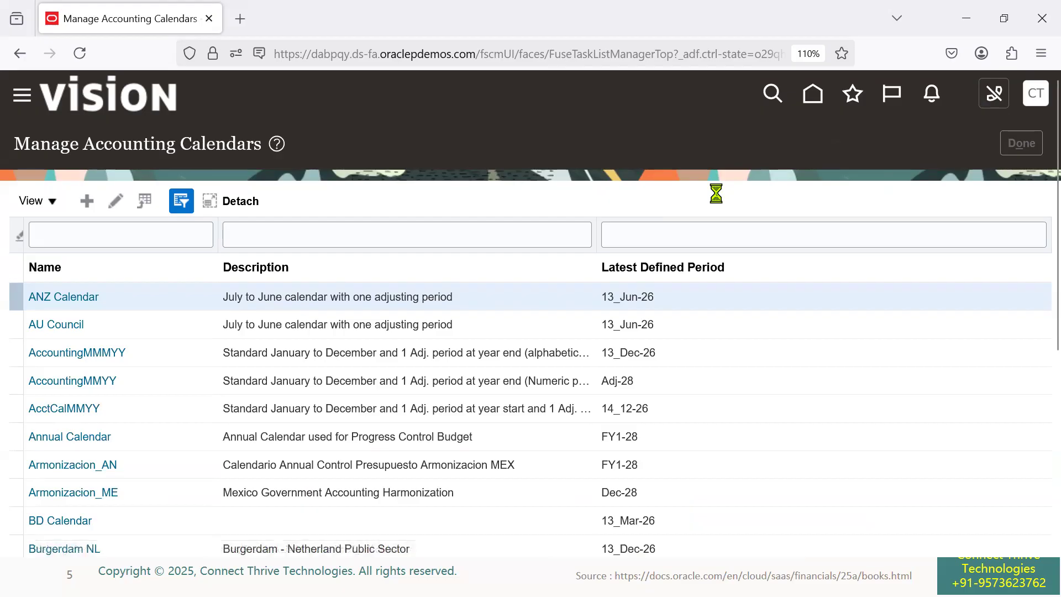
Switch to the Excel prerequisites sheet and copy the Done status into F10 for Manage Accounting Calendars.
{"action": "key", "text": "alt+Tab"}
{"action": "key", "text": "alt+Tab"}
{"action": "key", "text": "alt+Tab"}
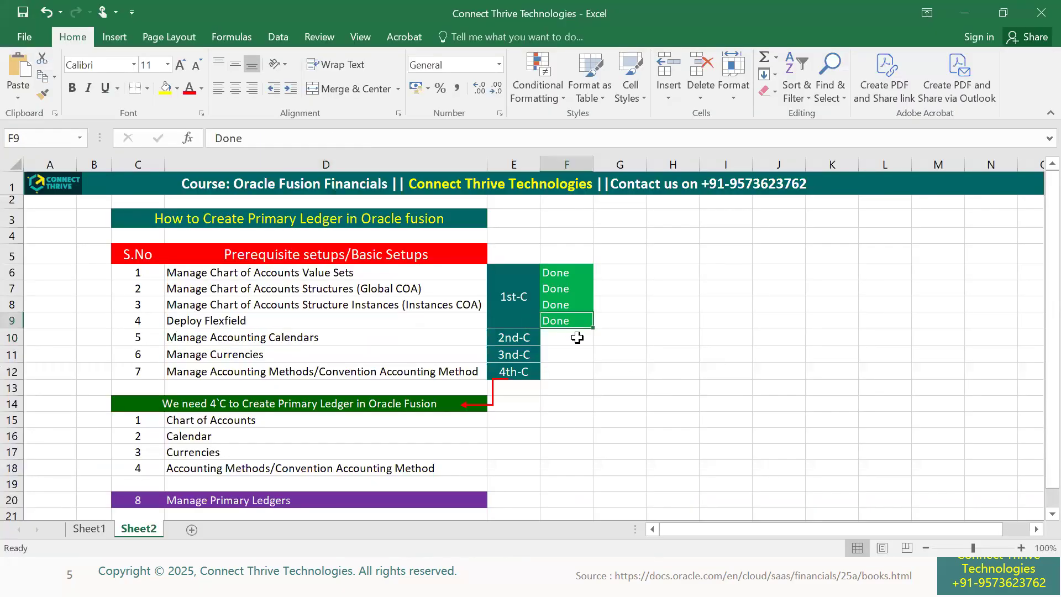
{"action": "key", "text": "ctrl+c"}
{"action": "left_click", "coordinate": [572, 338]}
{"action": "key", "text": "ctrl+v"}
{"action": "left_click", "coordinate": [457, 352]}
Return to the Oracle setup tasks in the browser, open Manage Currencies, search for currency code USD and expand its details.
{"action": "key", "text": "alt+Tab"}
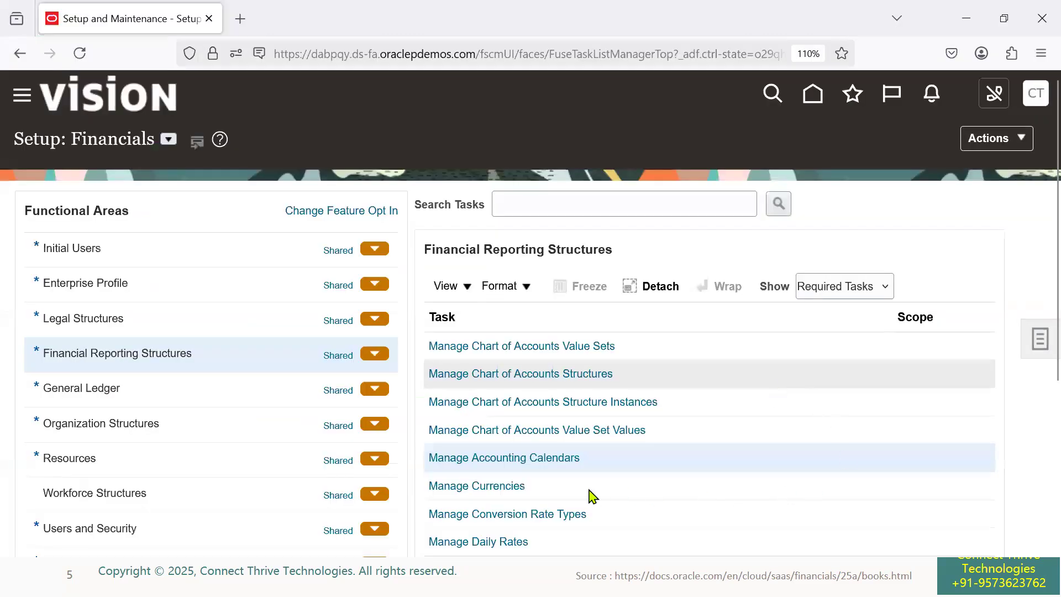
{"action": "left_click", "coordinate": [470, 487]}
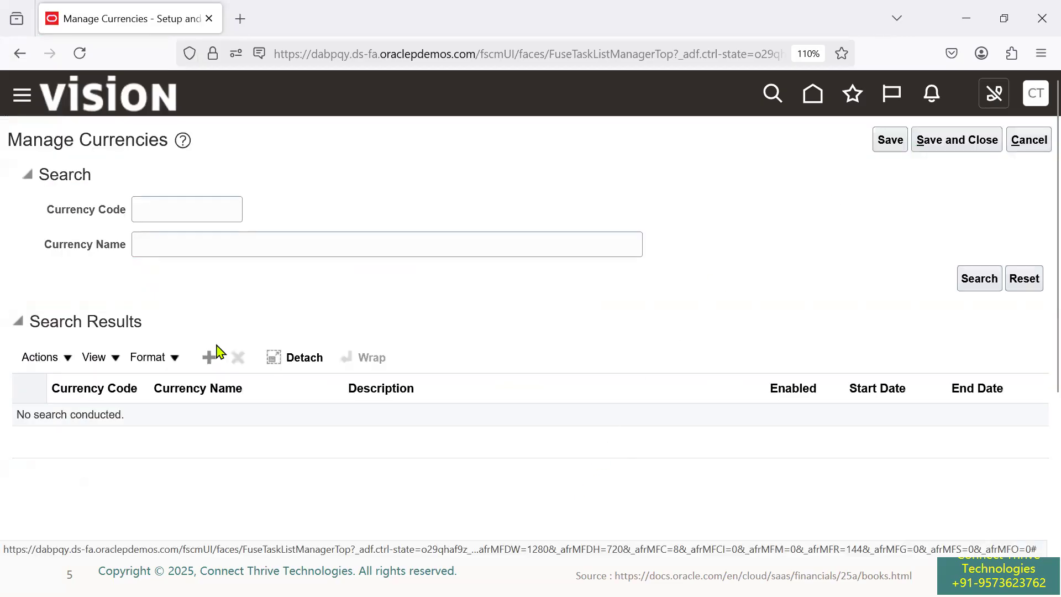
{"action": "left_click", "coordinate": [205, 206]}
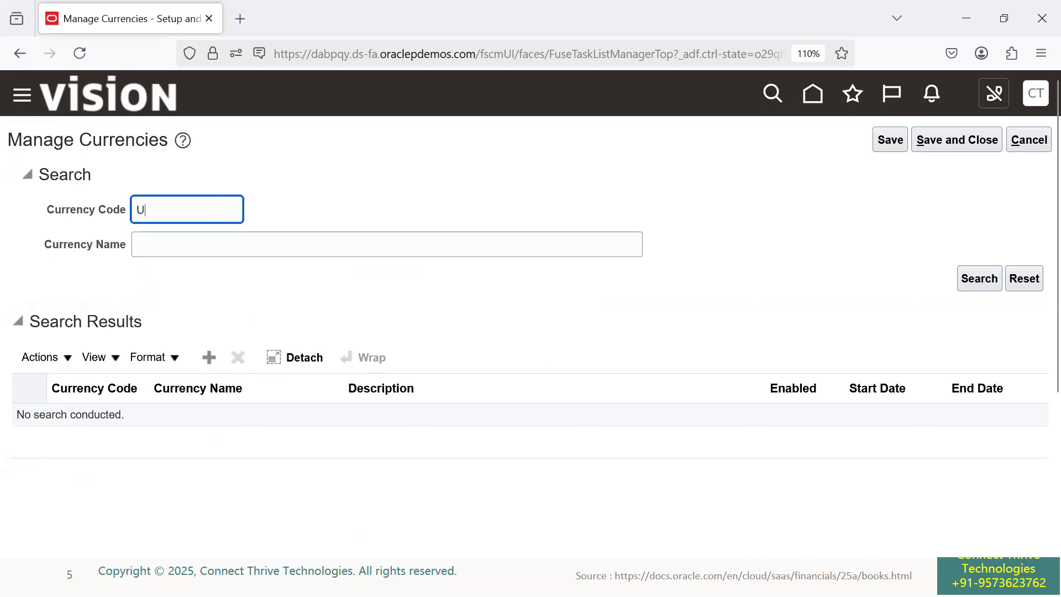
{"action": "key", "text": "Return"}
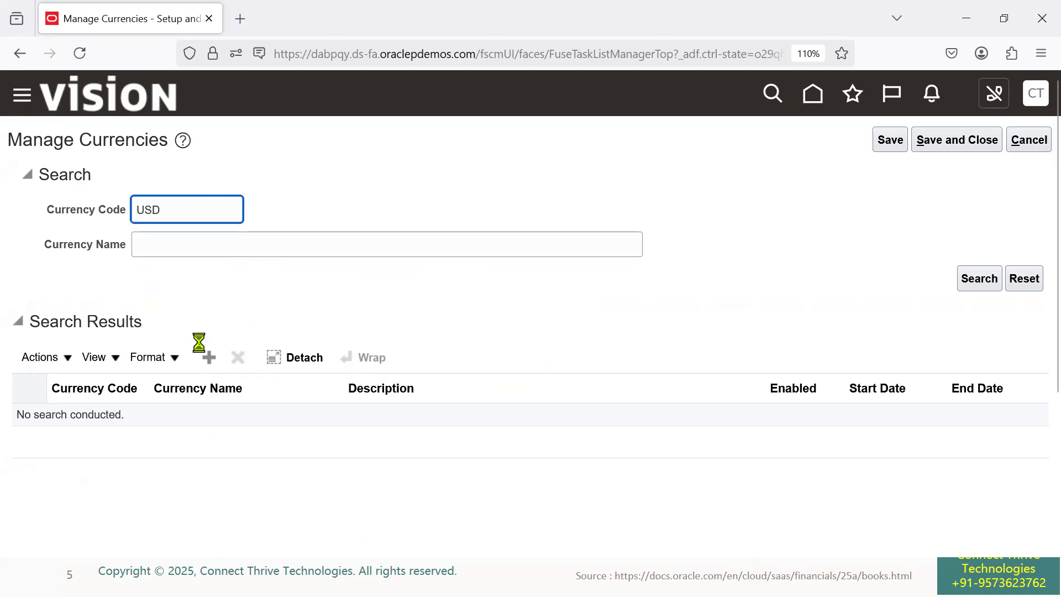
{"action": "left_click", "coordinate": [31, 428]}
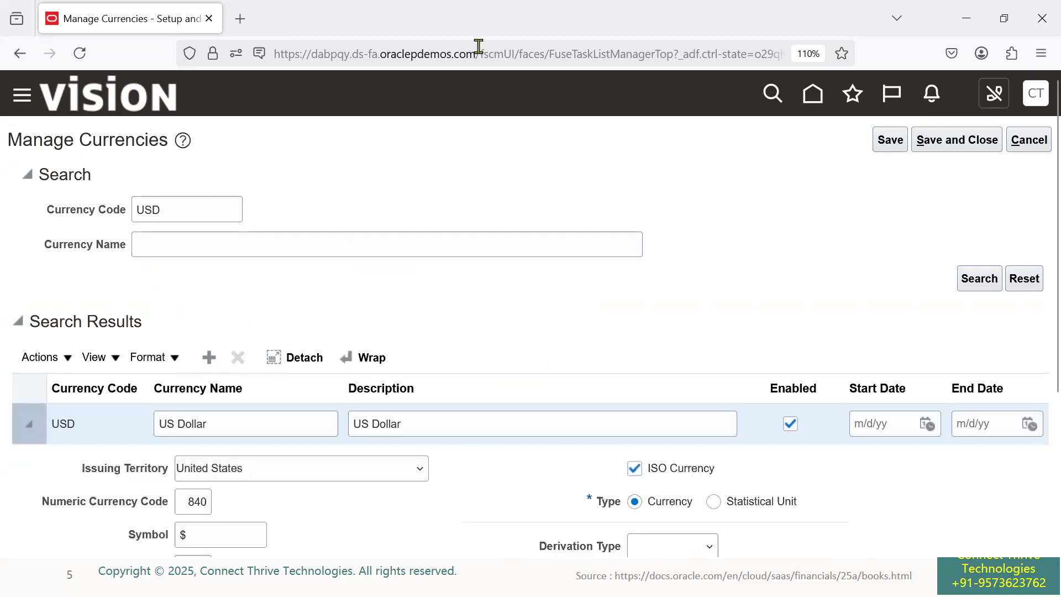
Review the US Dollar's enabled status, issuing territory, numeric currency code, symbol, precision and extended precision.
{"action": "left_click_drag", "start_coordinate": [129, 194], "coordinate": [208, 218]}
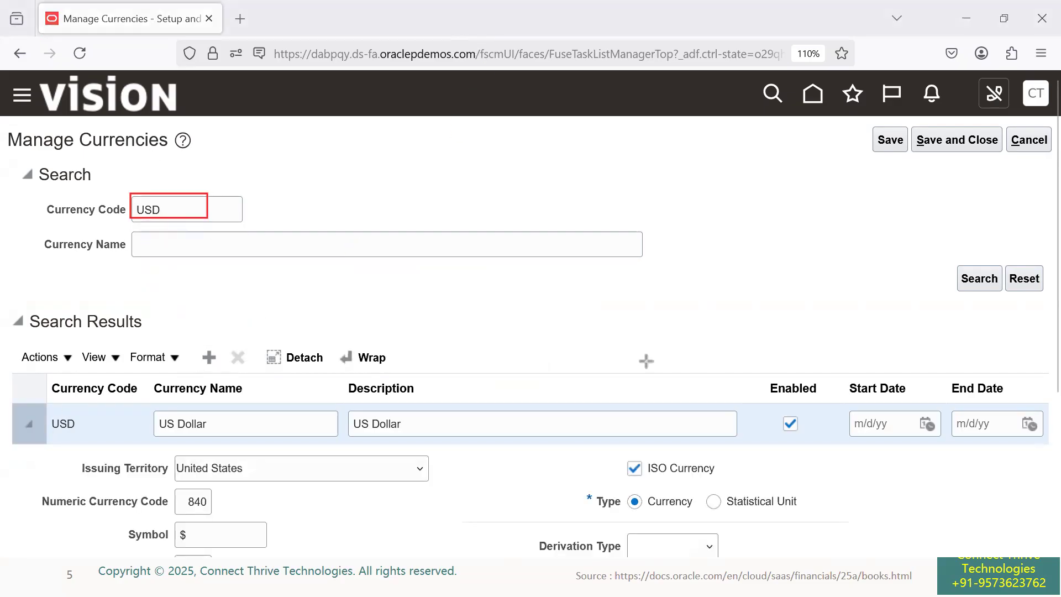
{"action": "left_click_drag", "start_coordinate": [757, 363], "coordinate": [831, 441]}
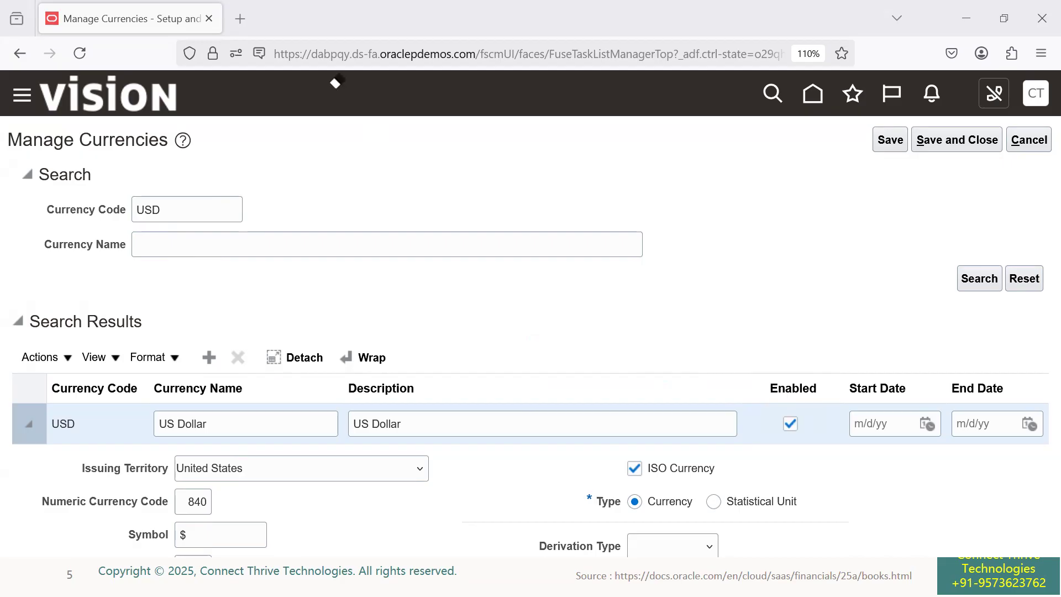
{"action": "scroll", "coordinate": [426, 210], "scroll_direction": "down", "scroll_amount": 3}
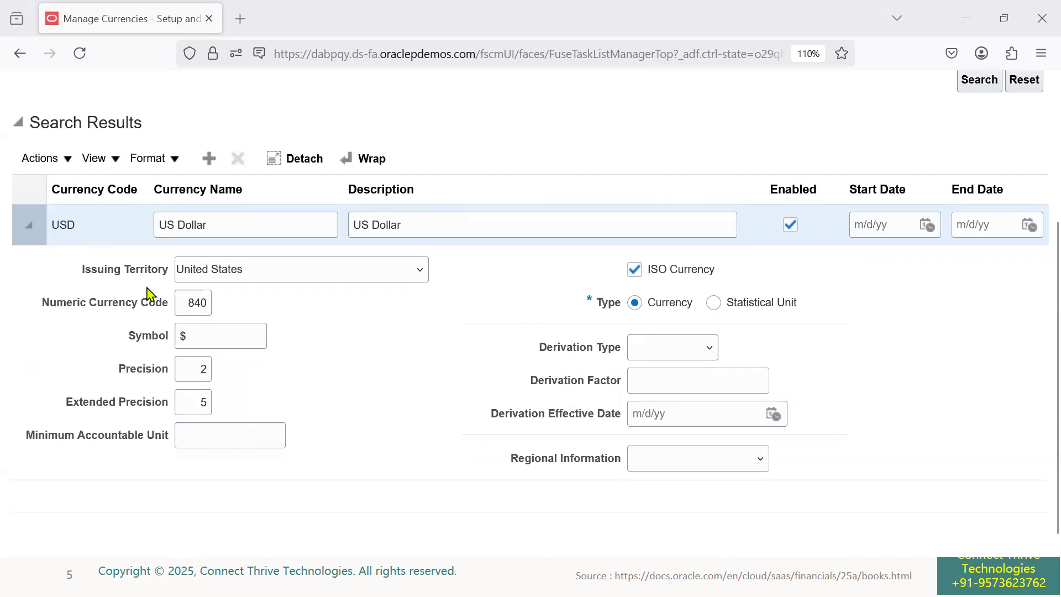
{"action": "left_click", "coordinate": [28, 225]}
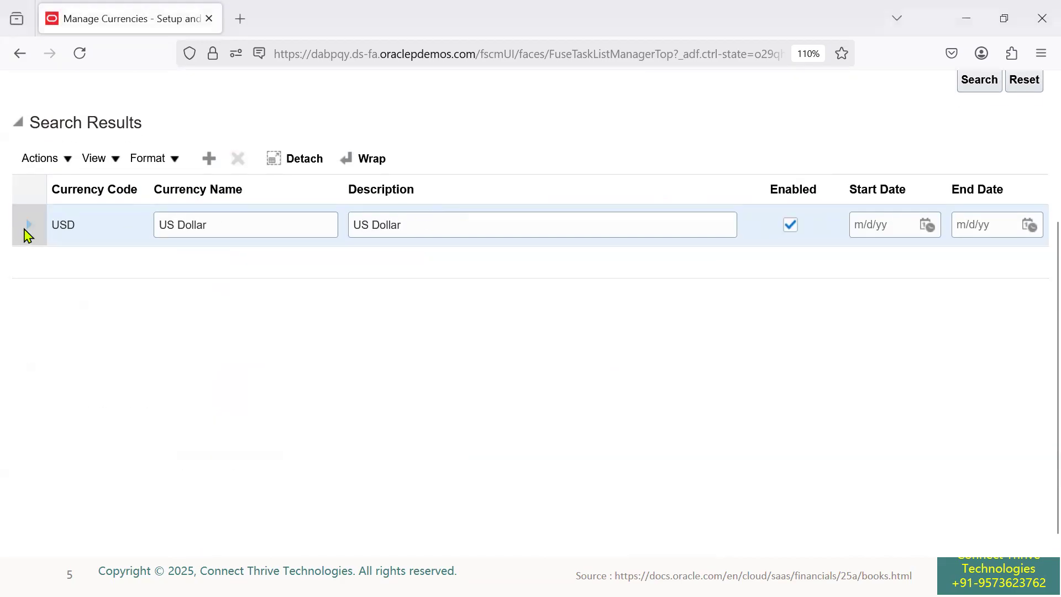
{"action": "left_click", "coordinate": [28, 224]}
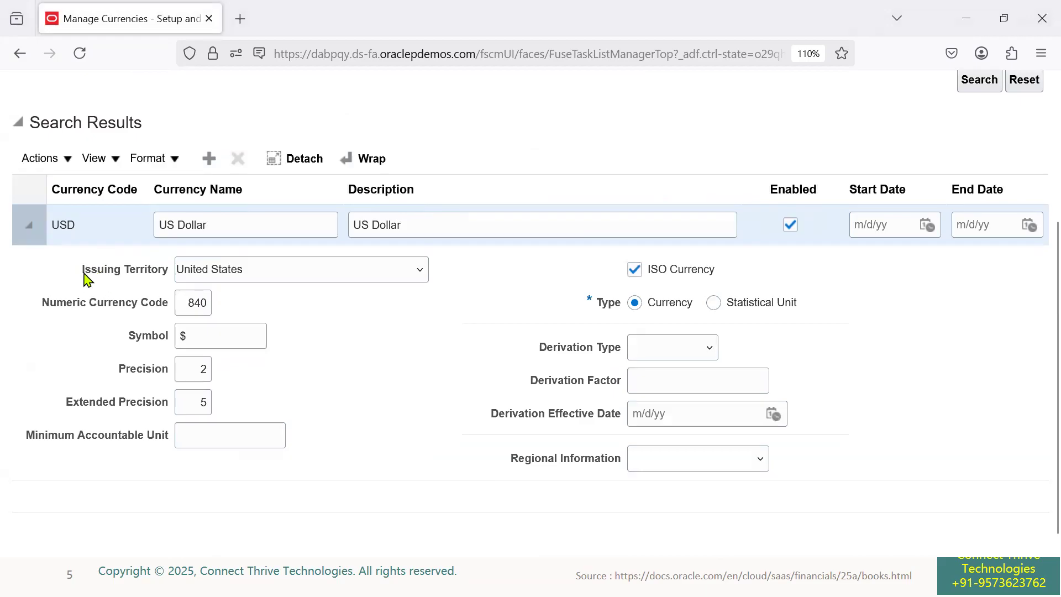
{"action": "triple_click", "coordinate": [147, 274]}
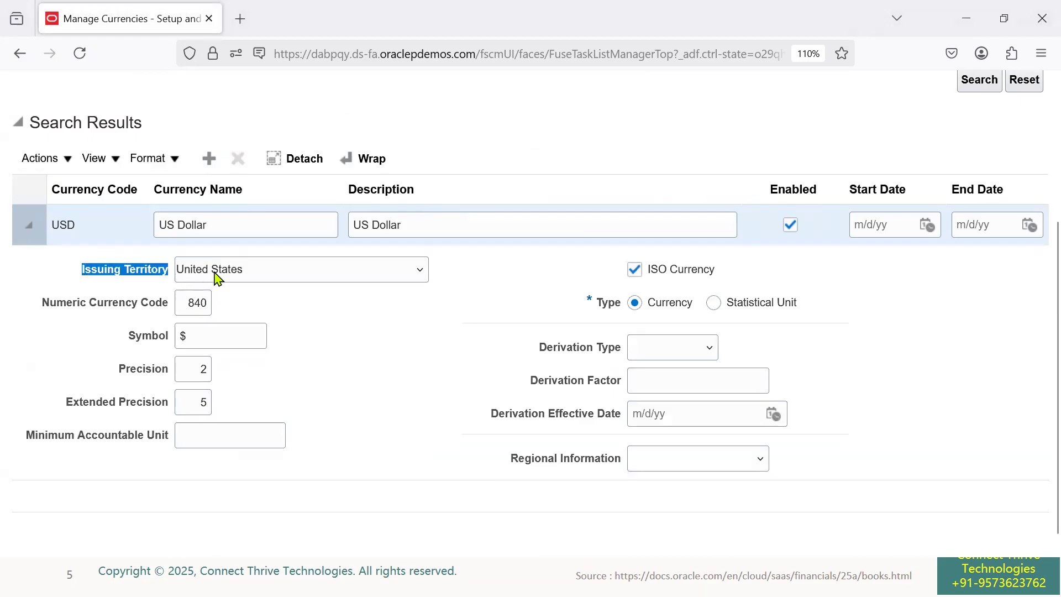
{"action": "triple_click", "coordinate": [28, 307]}
{"action": "triple_click", "coordinate": [138, 331]}
{"action": "triple_click", "coordinate": [107, 369]}
{"action": "triple_click", "coordinate": [122, 404]}
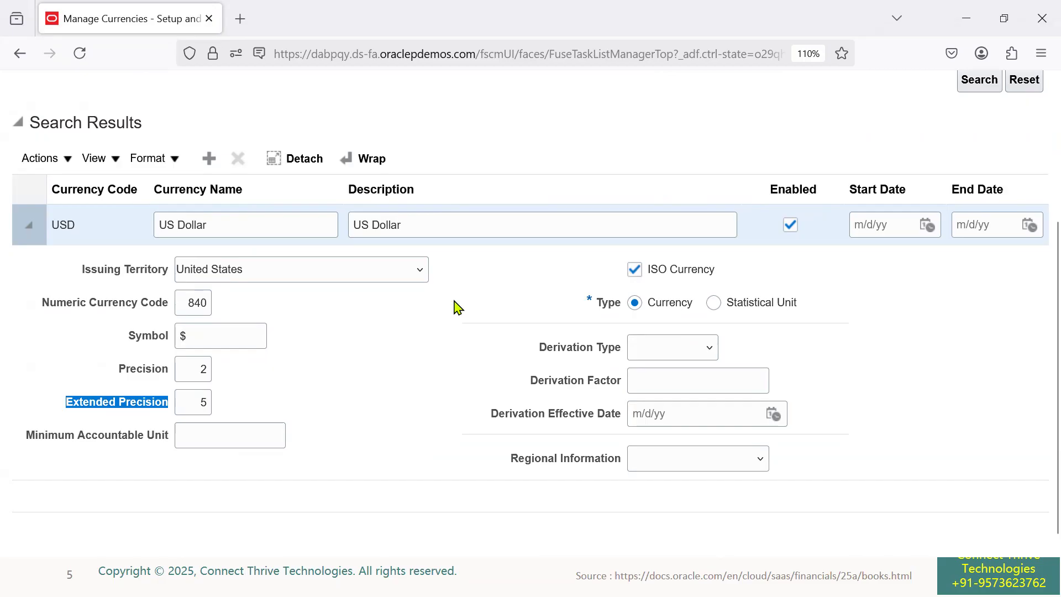
{"action": "left_click", "coordinate": [355, 364]}
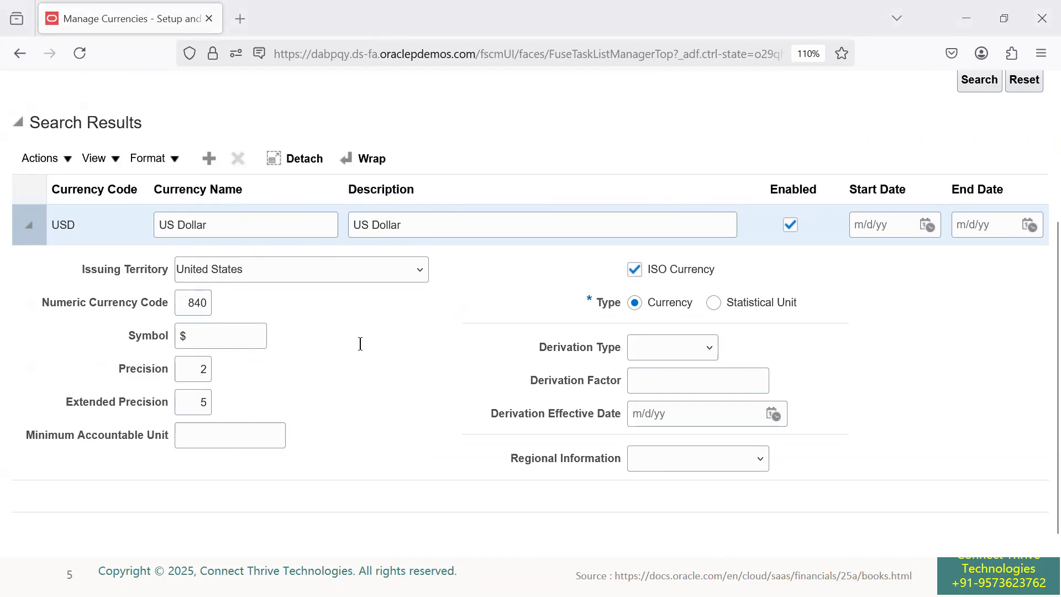
{"action": "left_click_drag", "start_coordinate": [364, 329], "coordinate": [653, 358]}
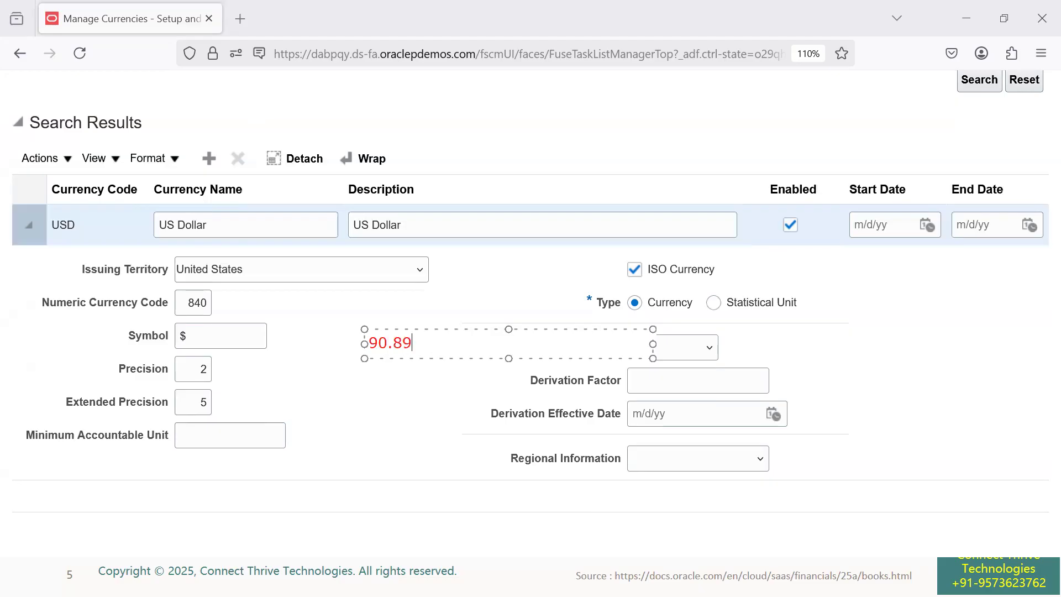
{"action": "left_click_drag", "start_coordinate": [412, 343], "coordinate": [393, 344]}
{"action": "left_click", "coordinate": [344, 174]}
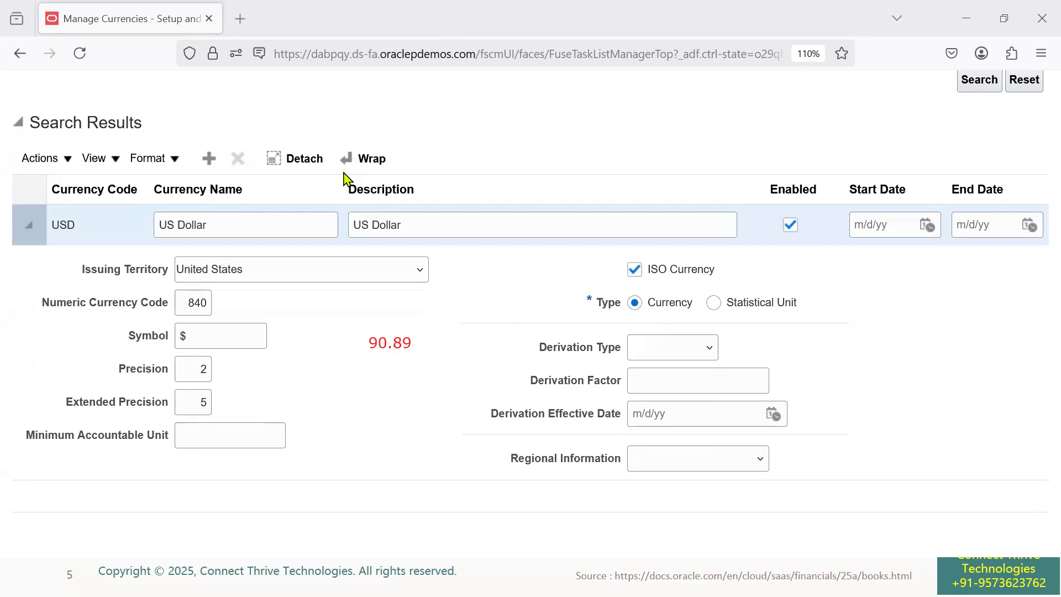
{"action": "mouse_move", "coordinate": [205, 364]}
{"action": "left_mouse_down"}
{"action": "mouse_move", "coordinate": [366, 362]}
{"action": "mouse_move", "coordinate": [395, 312]}
{"action": "mouse_move", "coordinate": [402, 350]}
{"action": "left_mouse_up"}
{"action": "key", "text": "ctrl+z"}
{"action": "mouse_move", "coordinate": [216, 378]}
{"action": "left_mouse_down"}
{"action": "mouse_move", "coordinate": [368, 367]}
{"action": "mouse_move", "coordinate": [398, 349]}
{"action": "left_mouse_up"}
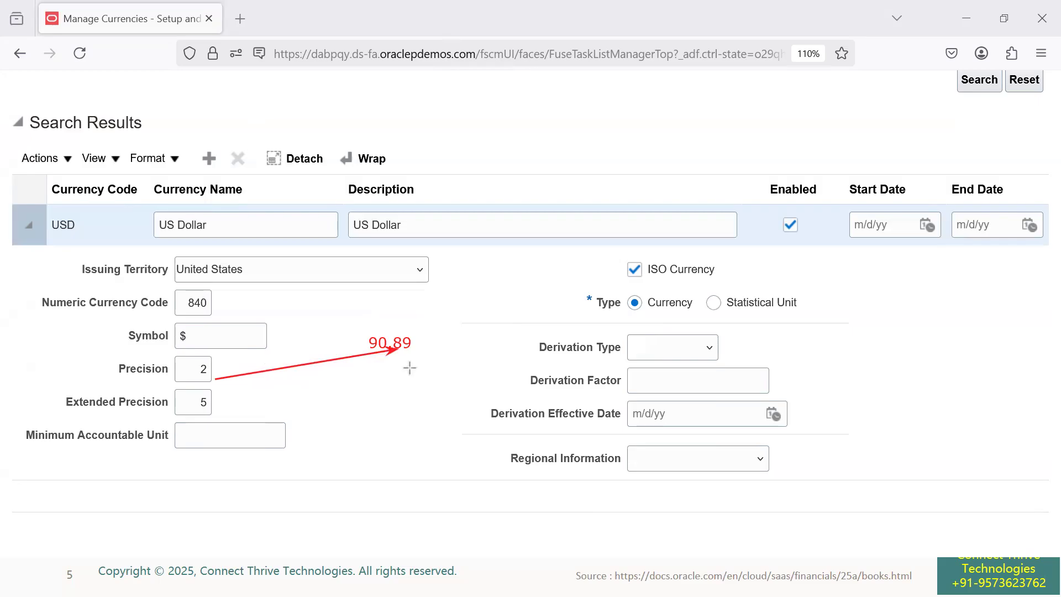
{"action": "left_click_drag", "start_coordinate": [213, 407], "coordinate": [406, 379]}
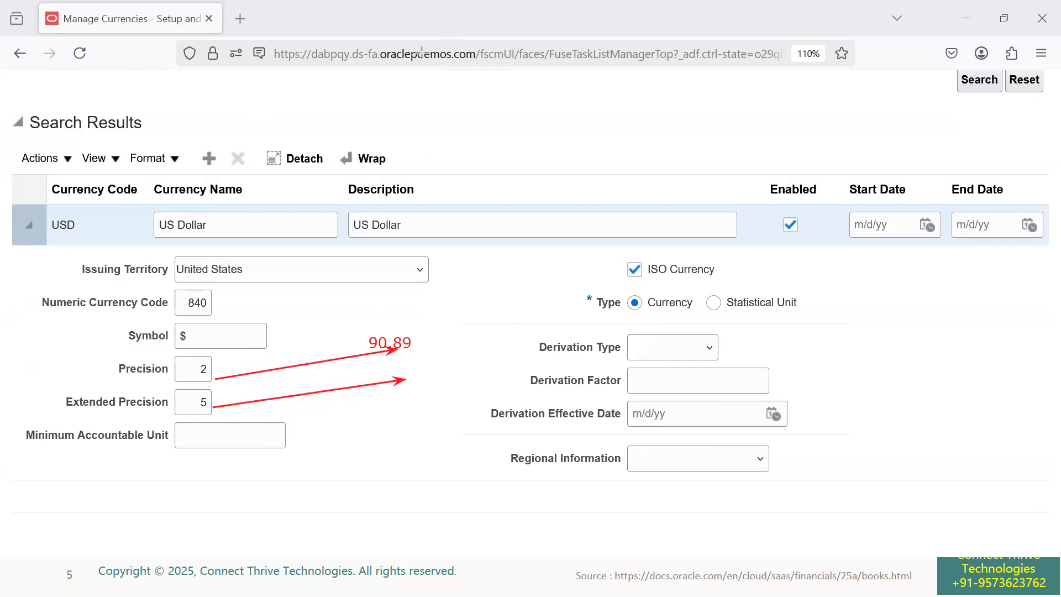
{"action": "left_click", "coordinate": [414, 374]}
{"action": "type", "text": "90.8"}
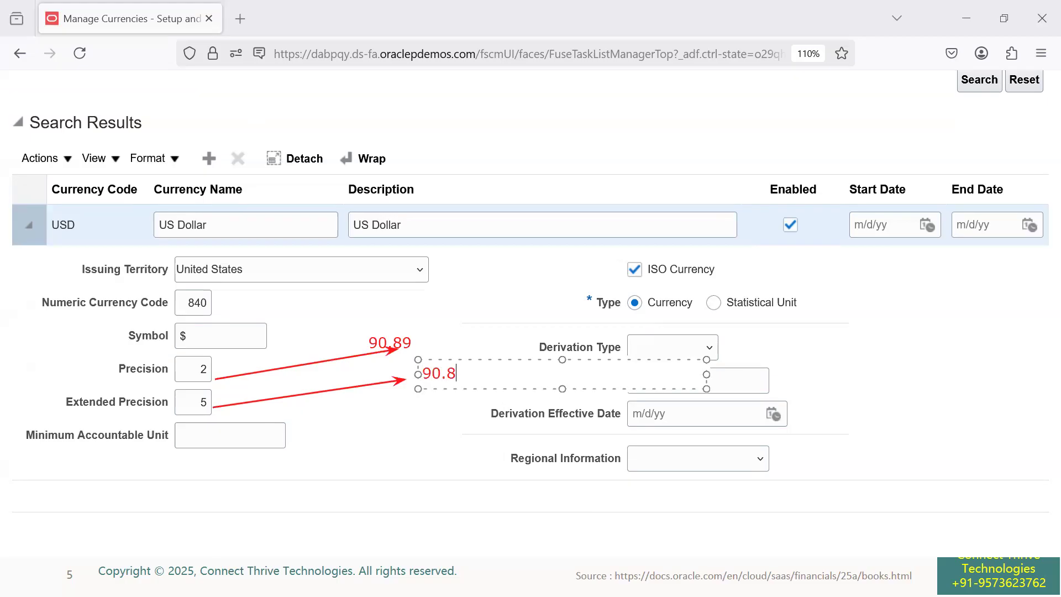
{"action": "type", "text": "8891"}
{"action": "left_click_drag", "start_coordinate": [493, 373], "coordinate": [450, 378]}
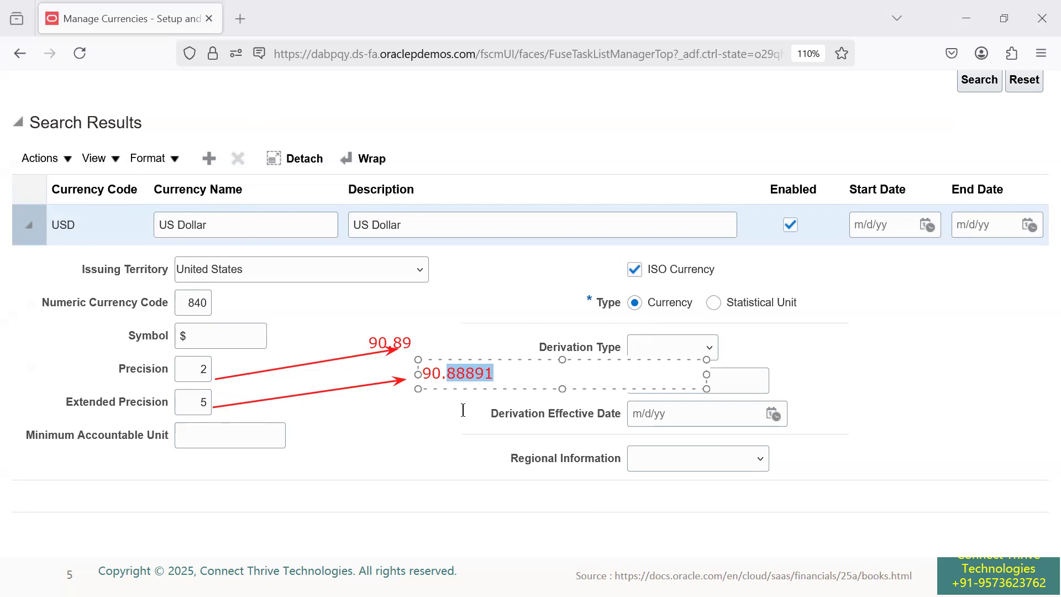
{"action": "left_click", "coordinate": [395, 419]}
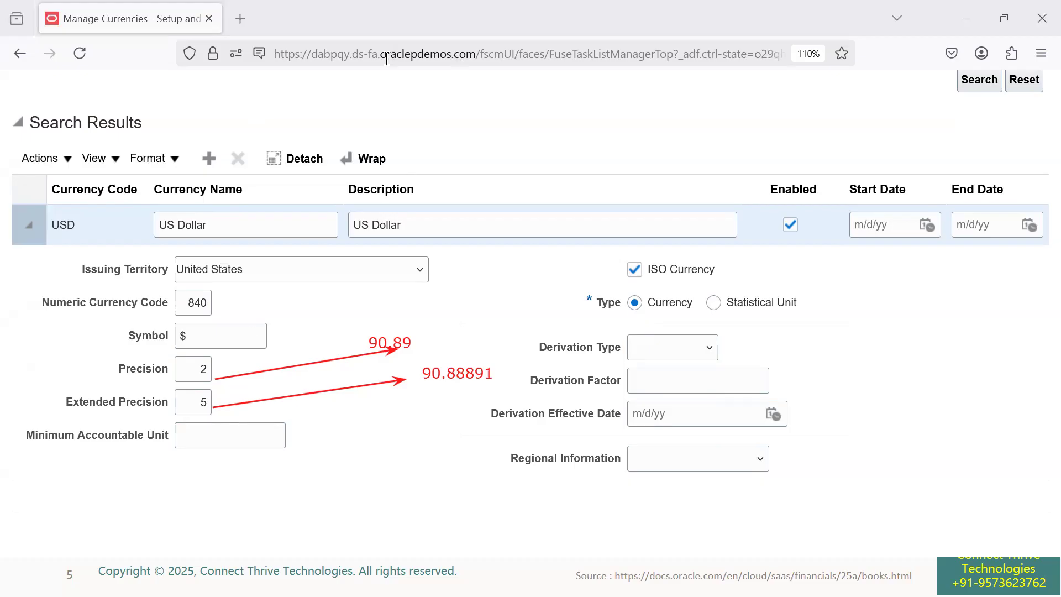
{"action": "left_click", "coordinate": [401, 46]}
{"action": "mouse_move", "coordinate": [393, 347]}
{"action": "left_mouse_down"}
{"action": "mouse_move", "coordinate": [478, 382]}
{"action": "mouse_move", "coordinate": [307, 387]}
{"action": "left_mouse_up"}
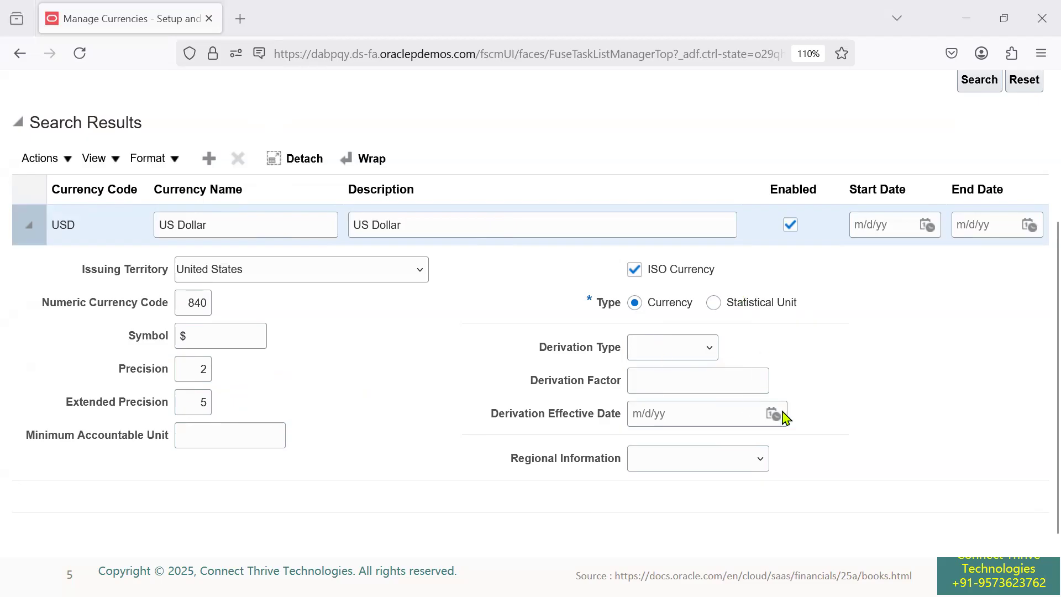
Leave the Manage Currencies page without saving and return to the Financials setup tasks.
{"action": "scroll", "coordinate": [806, 407], "scroll_direction": "up", "scroll_amount": 3}
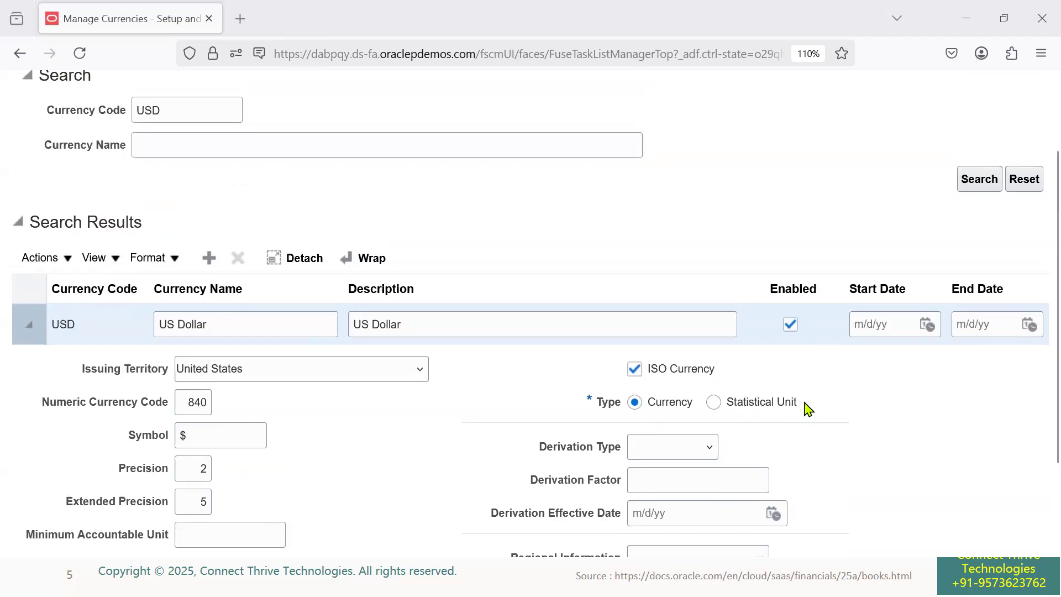
{"action": "scroll", "coordinate": [845, 433], "scroll_direction": "up", "scroll_amount": 3}
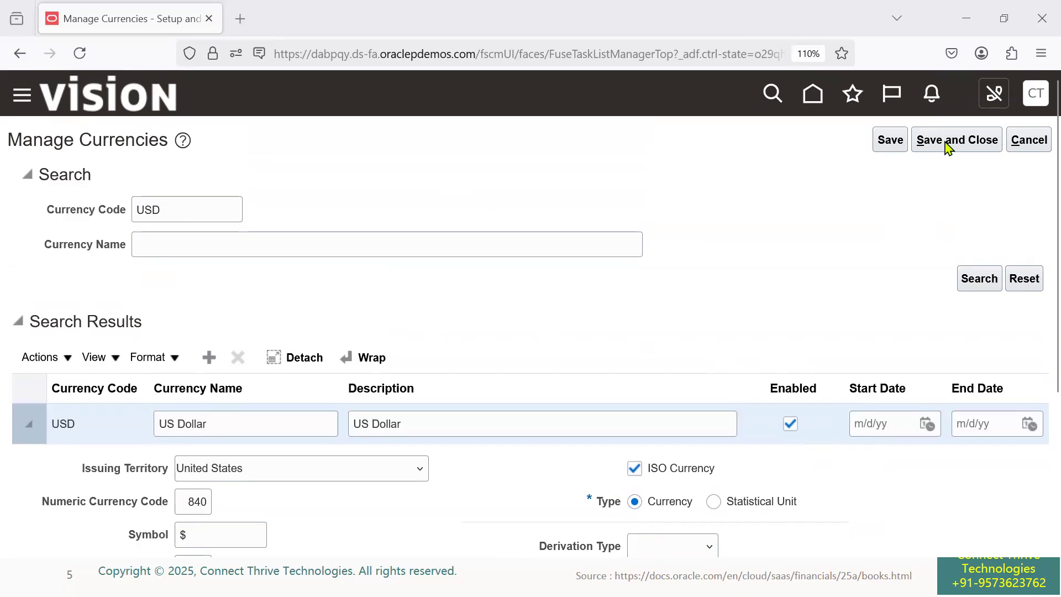
{"action": "left_click", "coordinate": [1026, 141]}
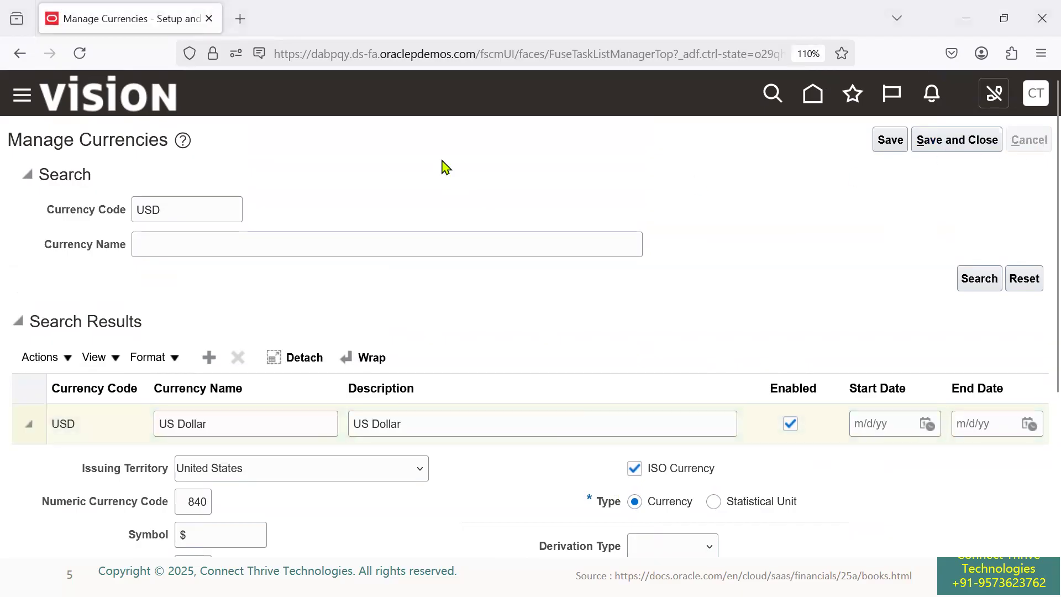
Switch to the Excel prerequisites sheet and copy the Done status from F10 into F11 for Manage Currencies.
{"action": "key", "text": "alt+Tab"}
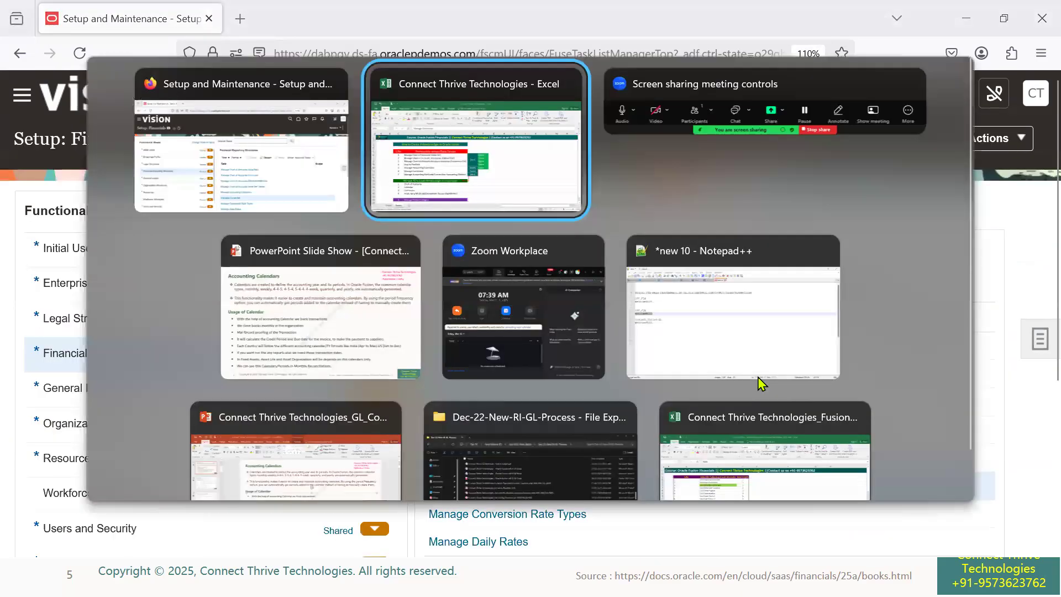
{"action": "left_click", "coordinate": [578, 333]}
{"action": "key", "text": "ctrl+c"}
{"action": "left_click", "coordinate": [562, 356]}
{"action": "key", "text": "ctrl+v"}
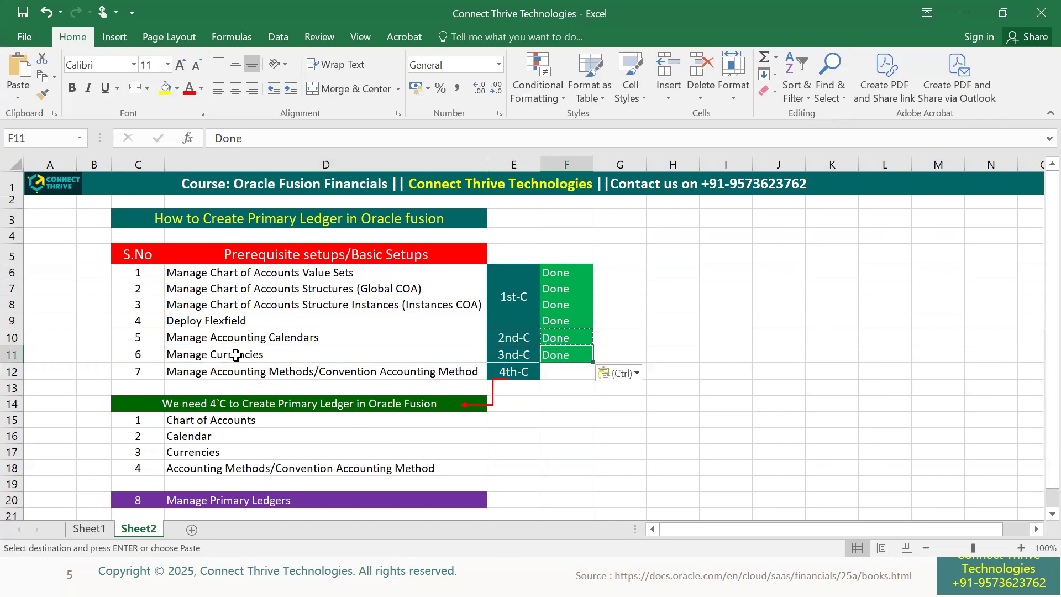
Review the calendar and currency prerequisites, select the Manage Accounting Methods/Convention Accounting Method entry in D12, and clear the copy selection.
{"action": "left_click", "coordinate": [288, 358]}
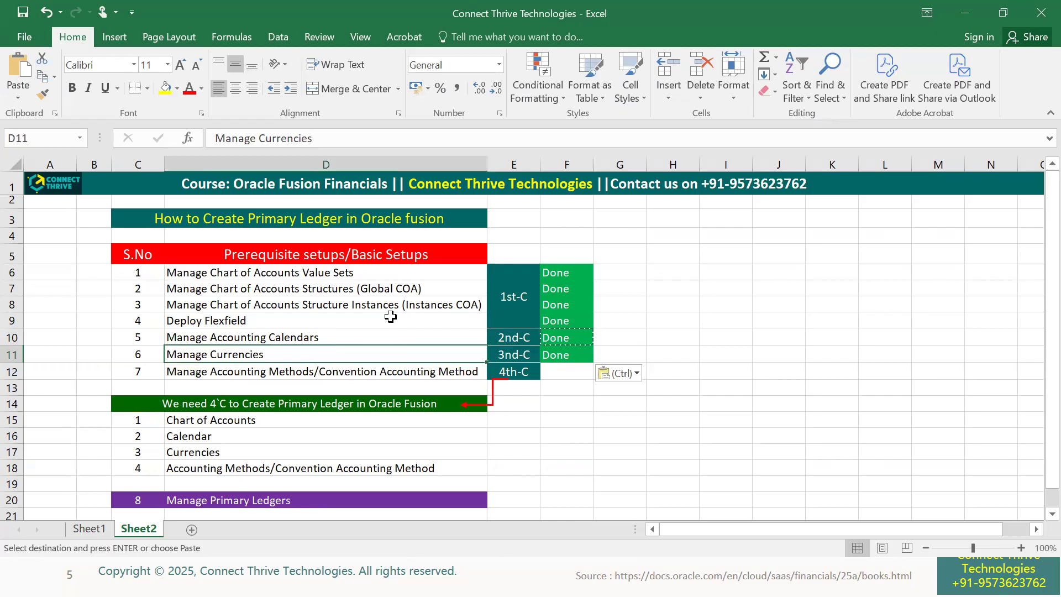
{"action": "left_click_drag", "start_coordinate": [236, 333], "coordinate": [359, 358]}
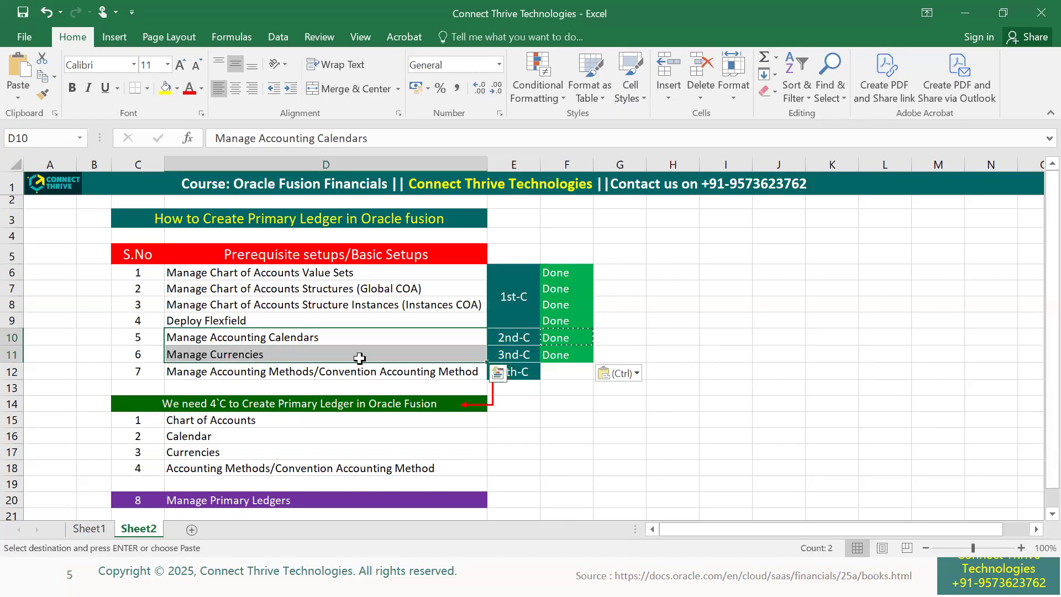
{"action": "left_click", "coordinate": [283, 371]}
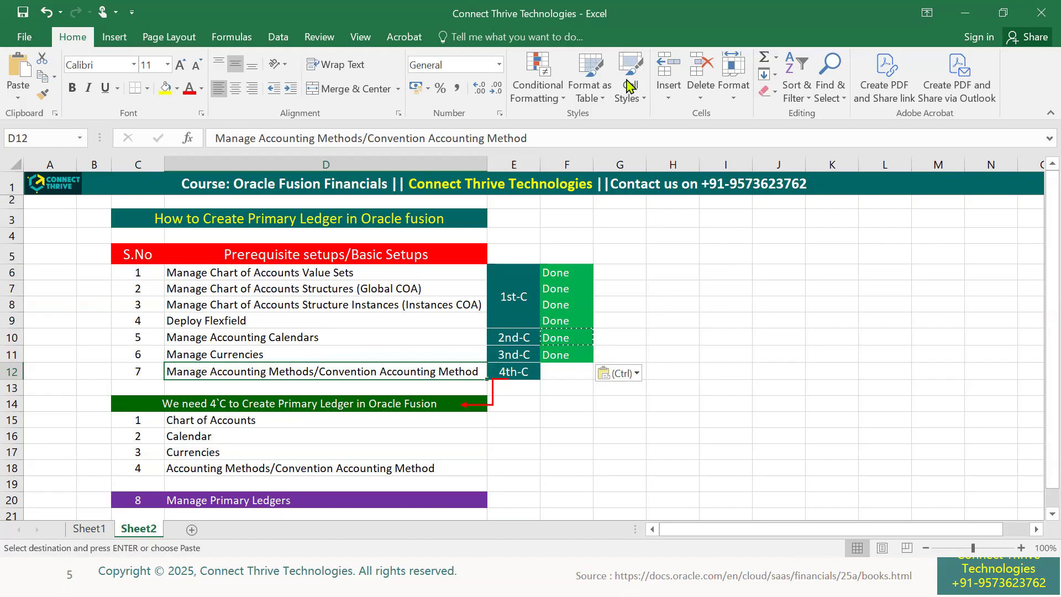
{"action": "key", "text": "Escape"}
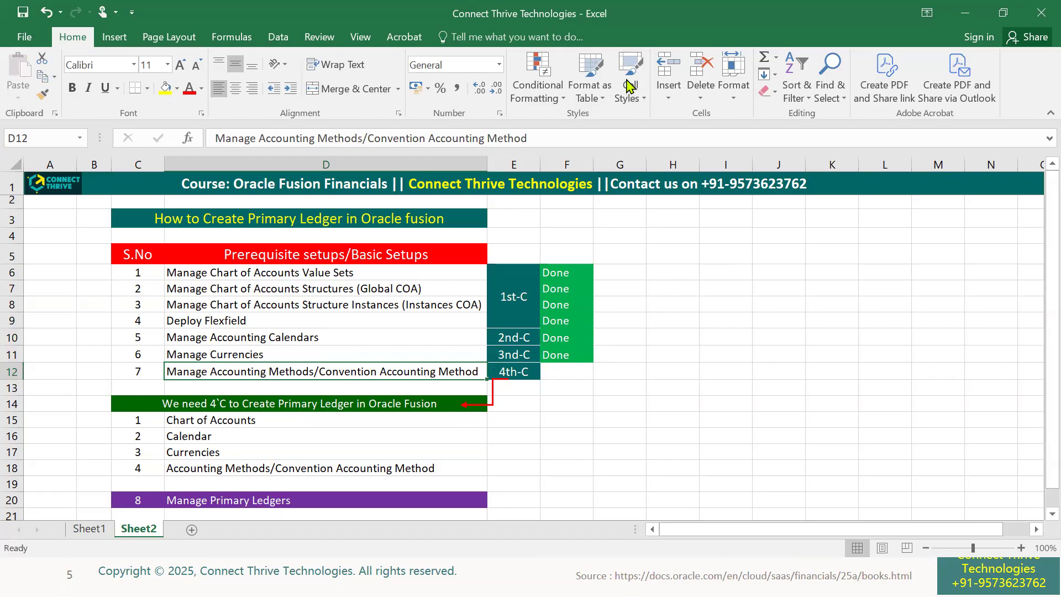